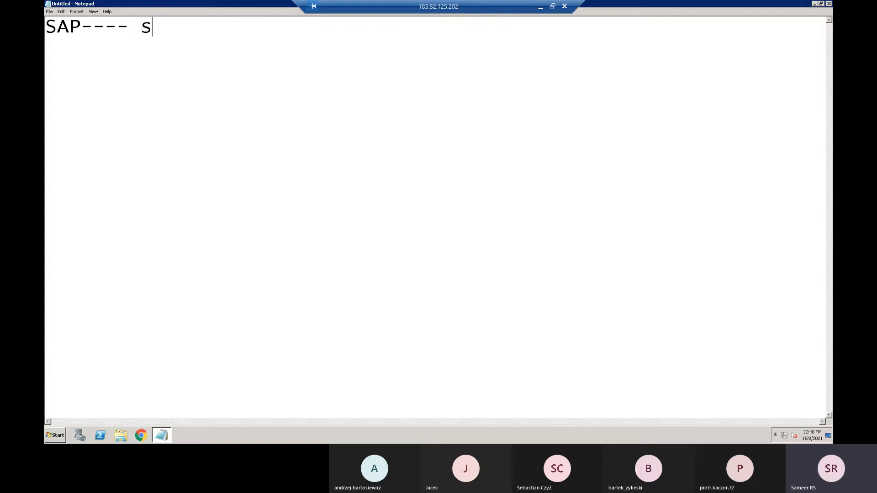
- Complete the first line to read "SAP---- system applications and products"
{"action": "key", "text": "BackSpace"}
{"action": "type", "text": "tem app"}
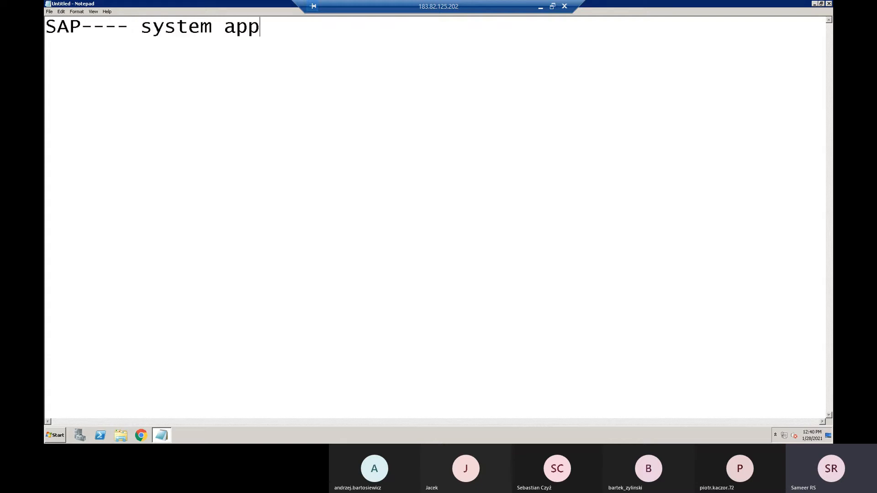
{"action": "type", "text": "lications and products"}
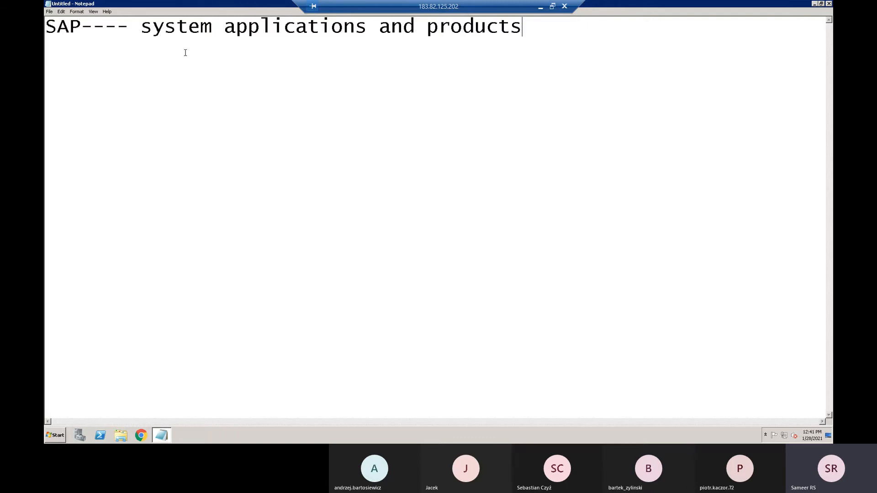
- Below the SAP heading, add the separate lines "technical", "functional" and "techno-functional", with blank lines between them
{"action": "key", "text": "Return"}
{"action": "key", "text": "Return"}
{"action": "key", "text": "Return"}
{"action": "type", "text": "technical"}
{"action": "key", "text": "Return"}
{"action": "type", "text": "functional"}
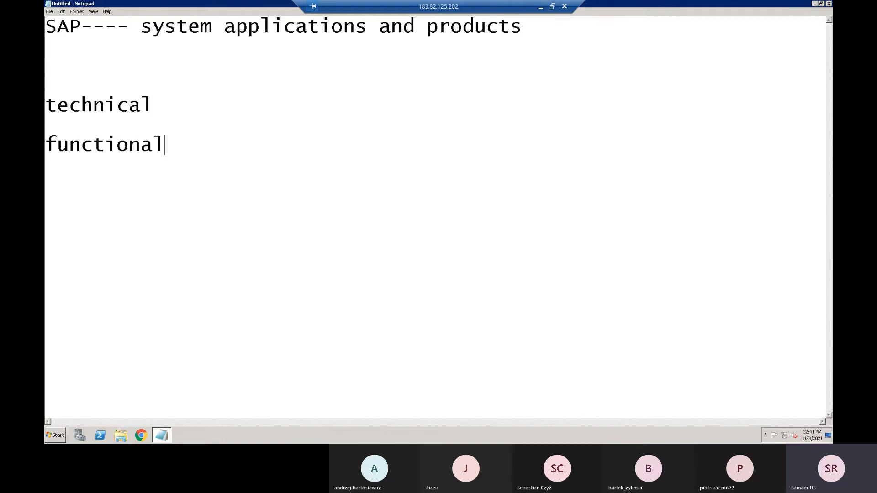
{"action": "key", "text": "Return"}
{"action": "key", "text": "Return"}
{"action": "type", "text": "techno"}
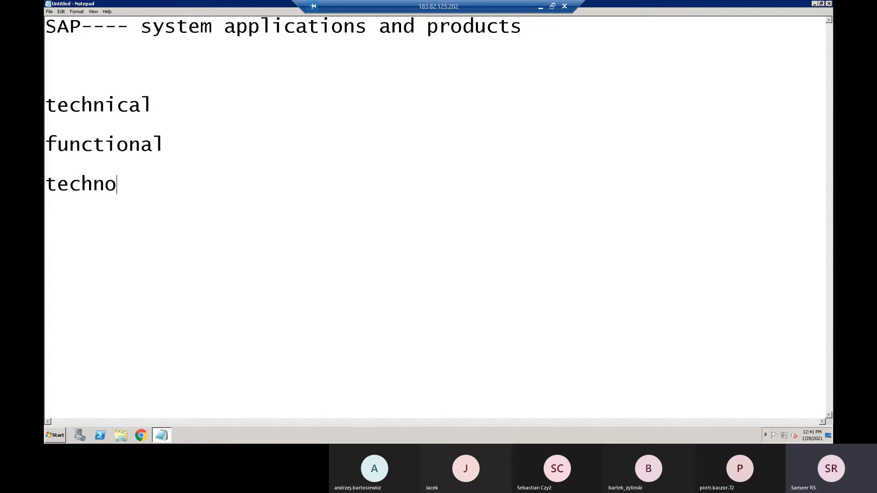
{"action": "type", "text": "-functions"}
{"action": "key", "text": "BackSpace"}
{"action": "type", "text": "al"}
- Append "----ABAP,basis" to the "technical" line
{"action": "left_click", "coordinate": [162, 108]}
{"action": "type", "text": "----"}
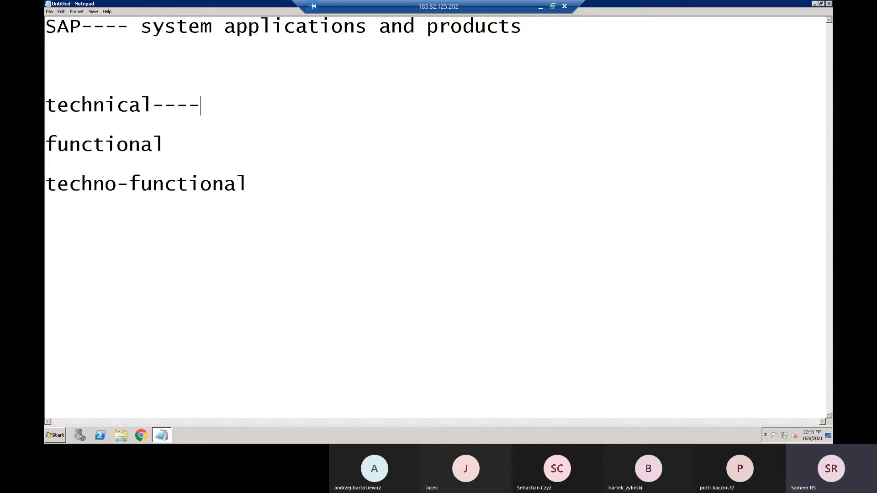
{"action": "type", "text": "ABAP"}
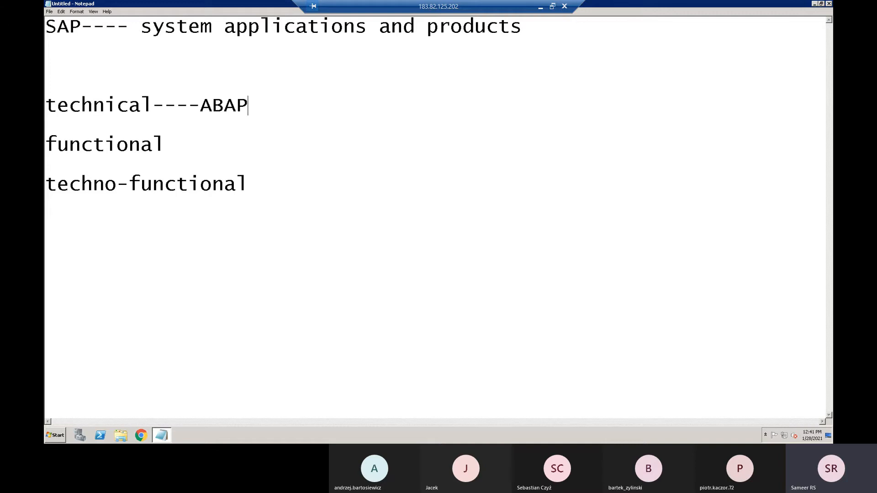
{"action": "type", "text": ",basis"}
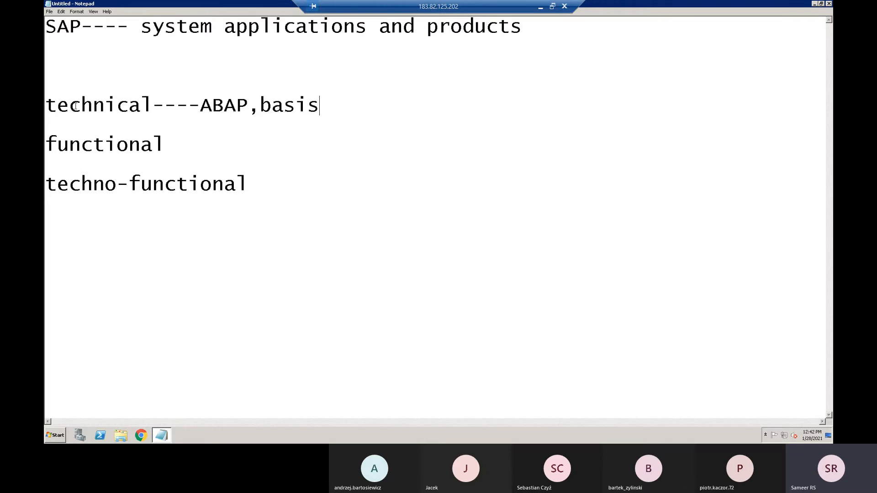
- Append "----MM,CRM,HR,FICO" to the "functional" line
{"action": "left_click", "coordinate": [180, 144]}
{"action": "type", "text": "----MM,CRM"}
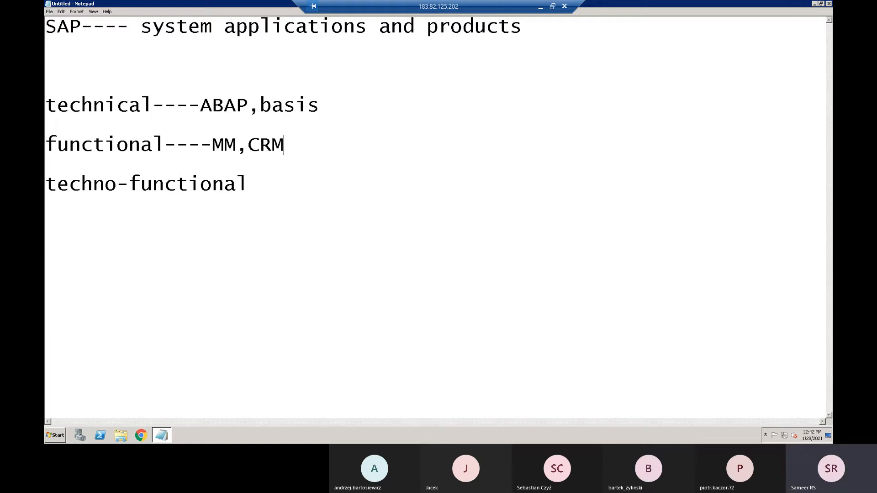
{"action": "type", "text": ",HR,FICO"}
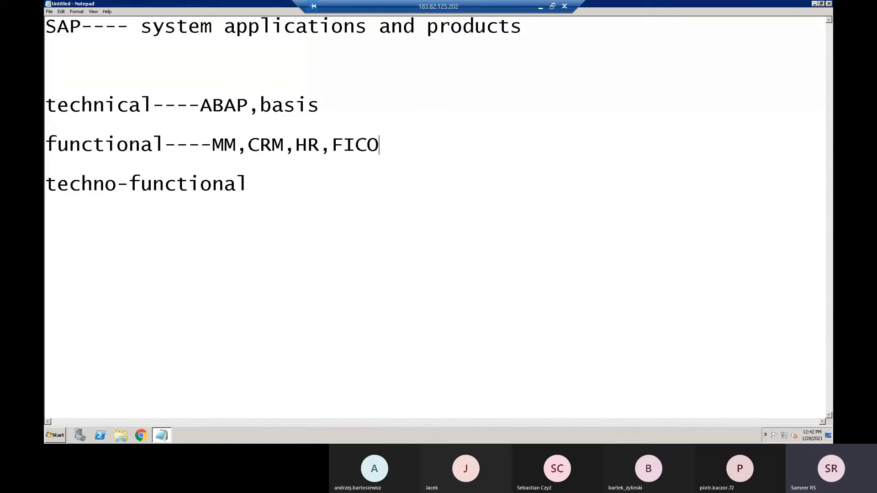
- Append "--- BI,BW,BODS,HANA,S4 HANA" to the "techno-functional" line
{"action": "left_click", "coordinate": [268, 186]}
{"action": "type", "text": "--- BI,BW,BODS,HANA"}
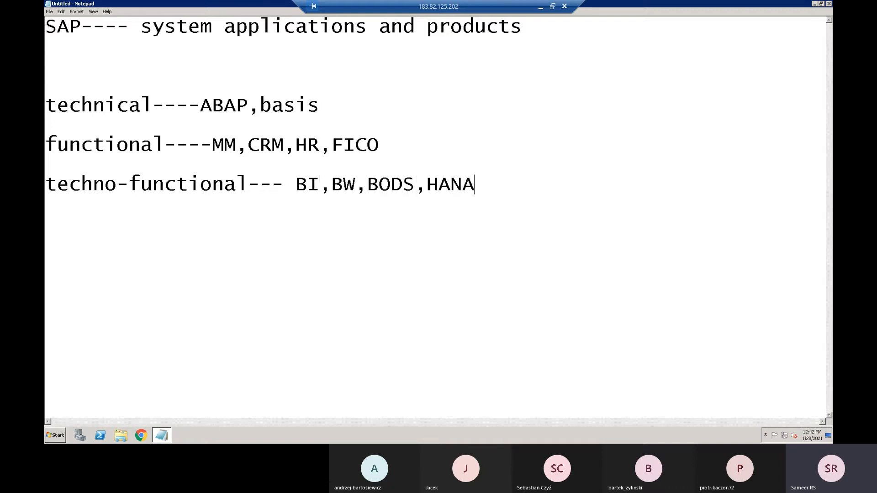
{"action": "type", "text": ",S4 HANA"}
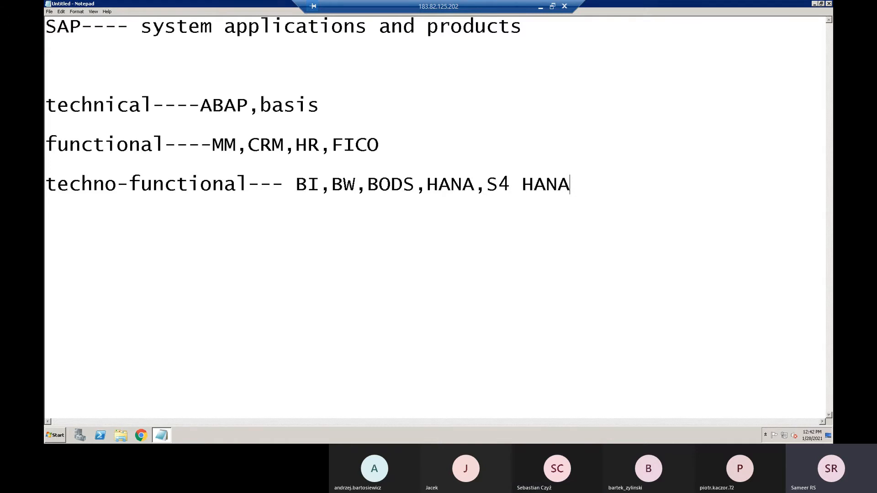
- Below the techno-functional line, add the line "SAP BODS-- BUSINESS OBJECT DATA SERVICES", leaving blank lines between them
{"action": "key", "text": "Return"}
{"action": "key", "text": "Return"}
{"action": "key", "text": "Return"}
{"action": "left_click_drag", "start_coordinate": [415, 185], "coordinate": [371, 184]}
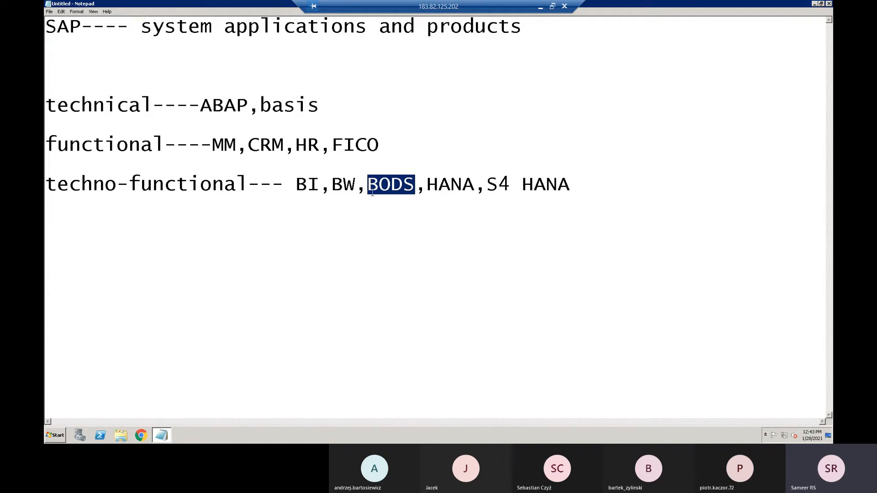
{"action": "left_click", "coordinate": [571, 182]}
{"action": "key", "text": "Return"}
{"action": "key", "text": "Return"}
{"action": "key", "text": "Return"}
{"action": "key", "text": "Return"}
{"action": "type", "text": "SAP BOD"}
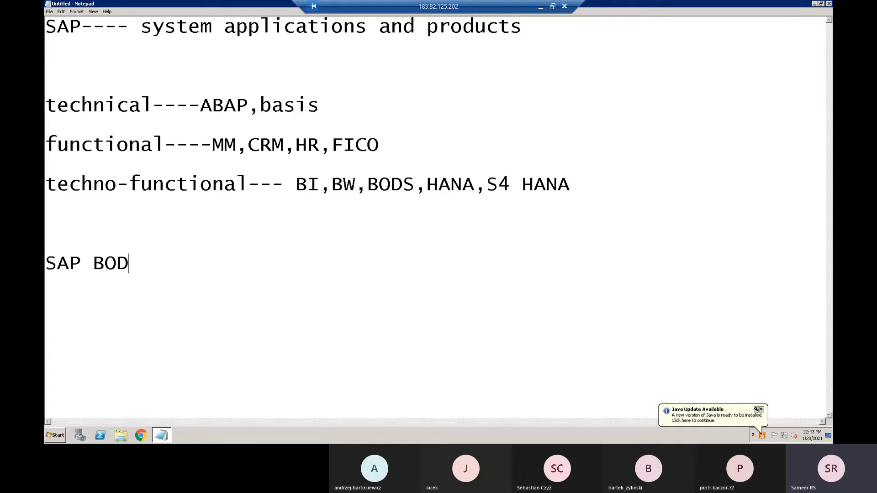
{"action": "type", "text": "S-- BUS"}
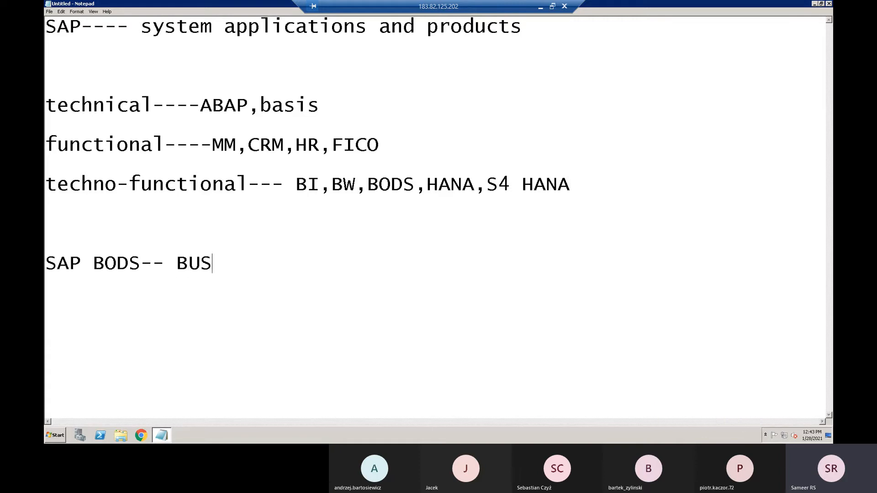
{"action": "type", "text": "INESS OBJ"}
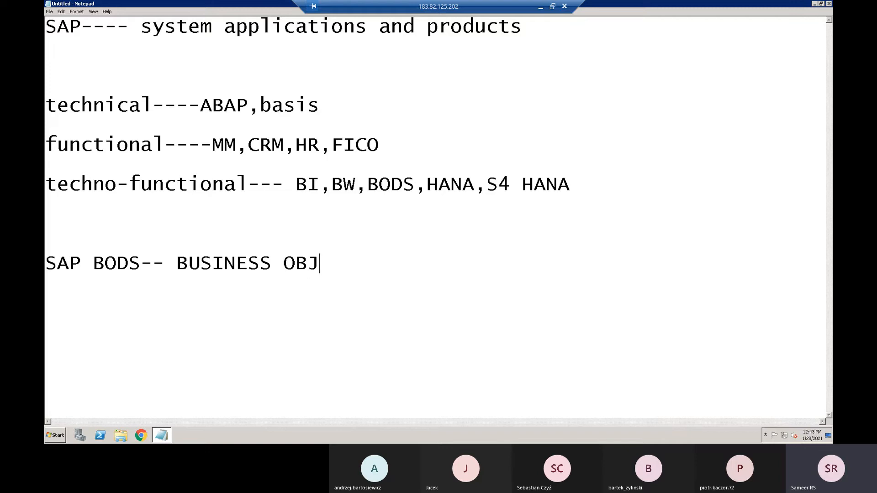
{"action": "type", "text": "ECY"}
{"action": "key", "text": "BackSpace"}
{"action": "key", "text": "BackSpace"}
{"action": "type", "text": "T DATA"}
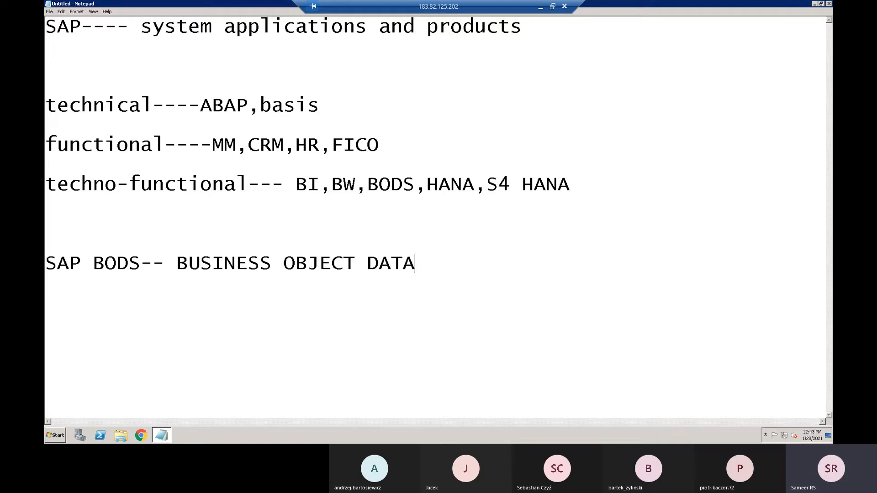
{"action": "type", "text": " SERVICES"}
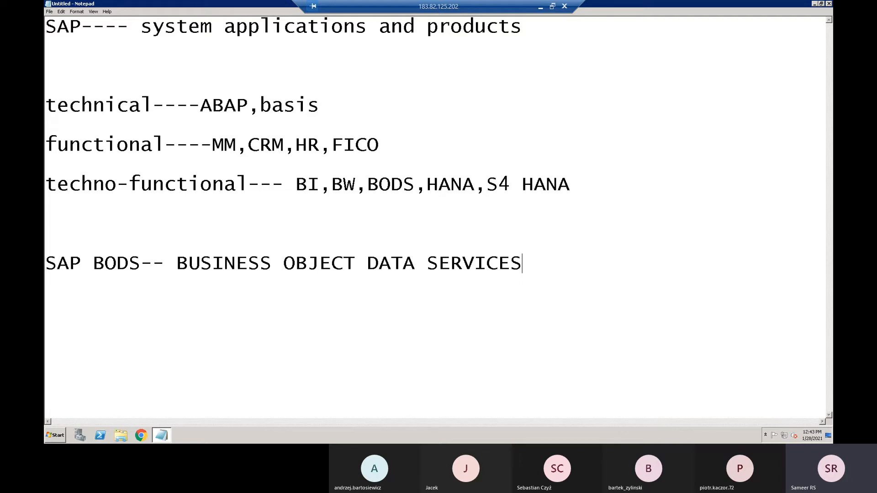
- Below the SAP BODS line, add the line "ETL--- EXTRACT,TRANSFORM,LOAD" after a gap
{"action": "key", "text": "Return"}
{"action": "key", "text": "Return"}
{"action": "key", "text": "Return"}
{"action": "type", "text": "ETL--- E"}
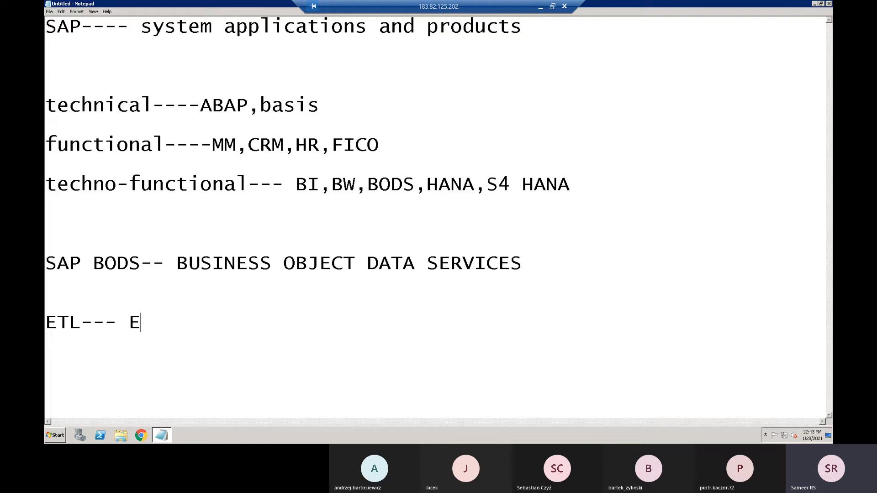
{"action": "type", "text": "XTRACT"}
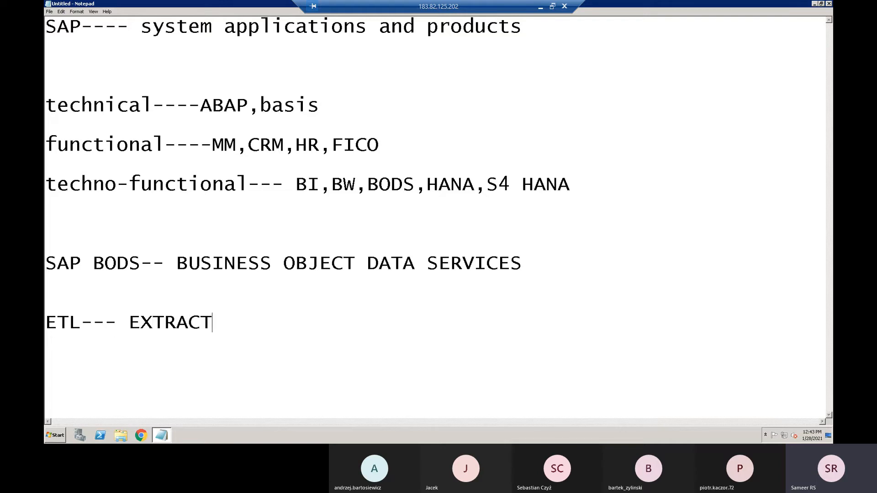
{"action": "type", "text": ",TRANSFORM"}
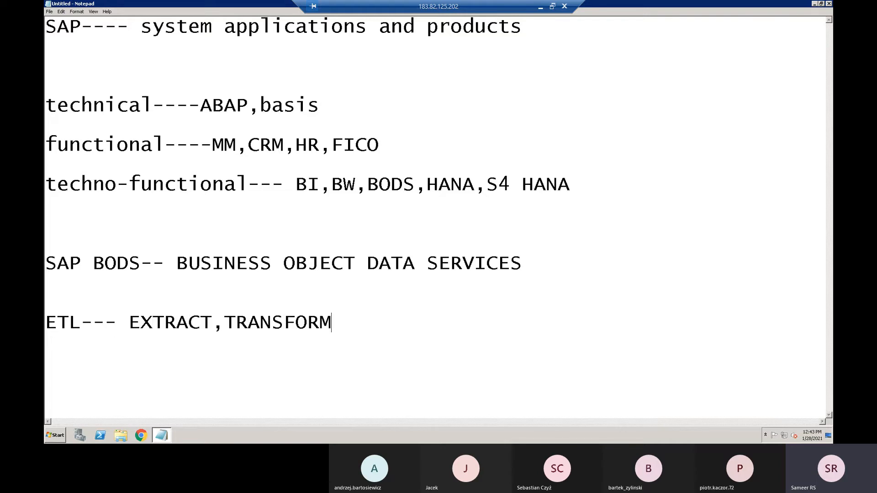
{"action": "type", "text": ",LOAD"}
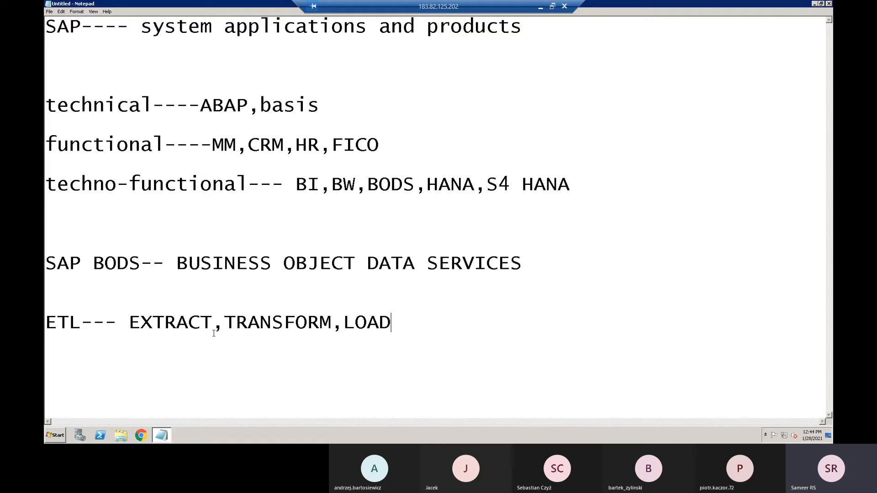
- Highlight the words EXTRACT, TRANSFORM and LOAD in the ETL line one after another
{"action": "left_click_drag", "start_coordinate": [213, 326], "coordinate": [132, 325]}
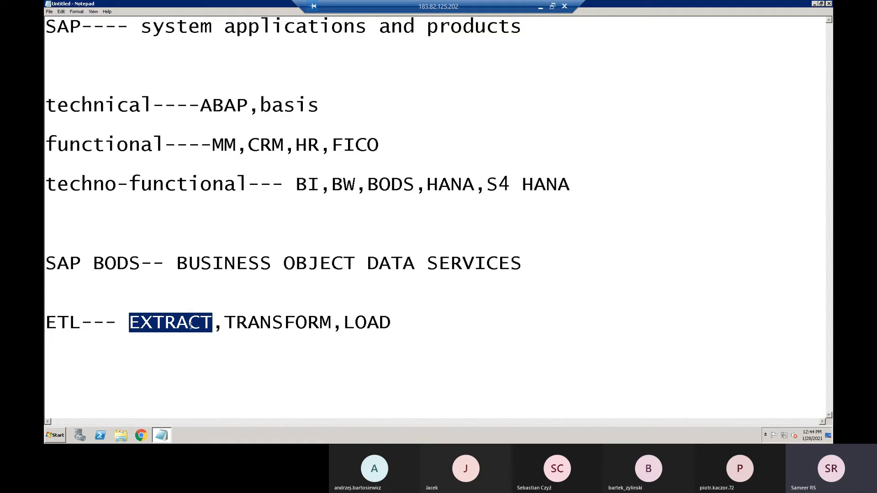
{"action": "left_click_drag", "start_coordinate": [226, 324], "coordinate": [330, 324]}
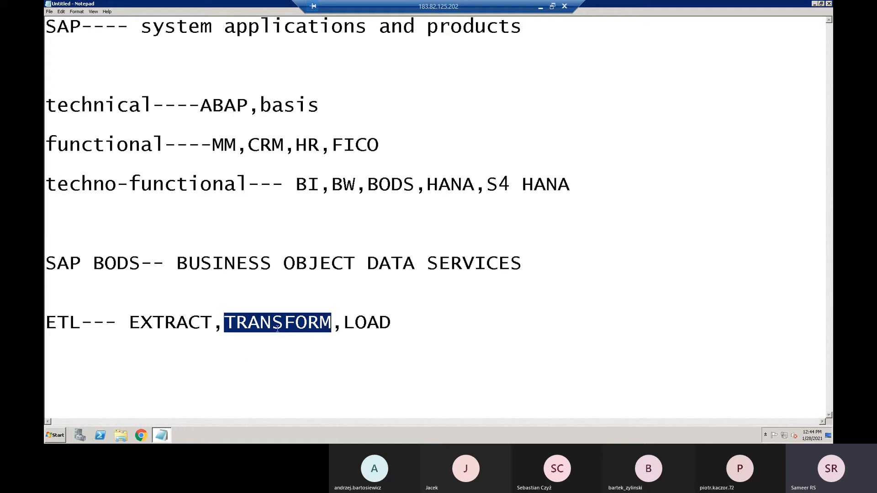
{"action": "left_click_drag", "start_coordinate": [344, 323], "coordinate": [403, 325]}
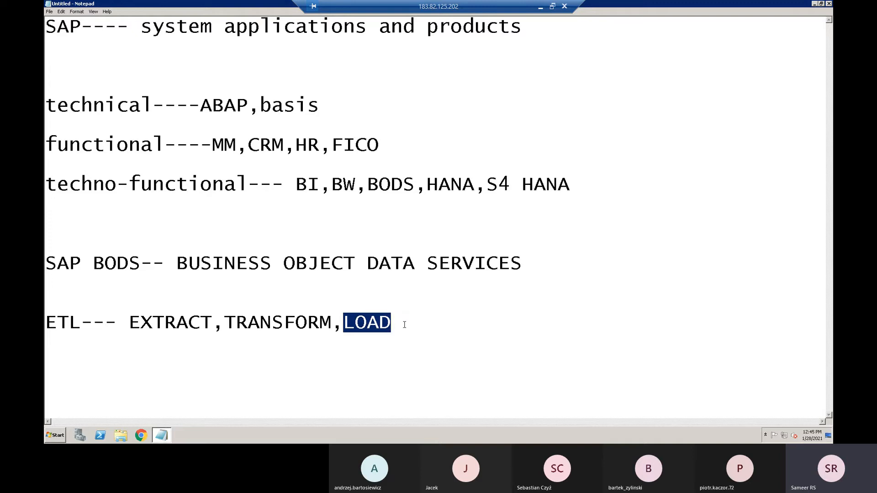
- Below the ETL line, add the line "LEGACY SYSTEM--- SAP ecc,hana,s4 hana" after a blank line
{"action": "left_click", "coordinate": [404, 325]}
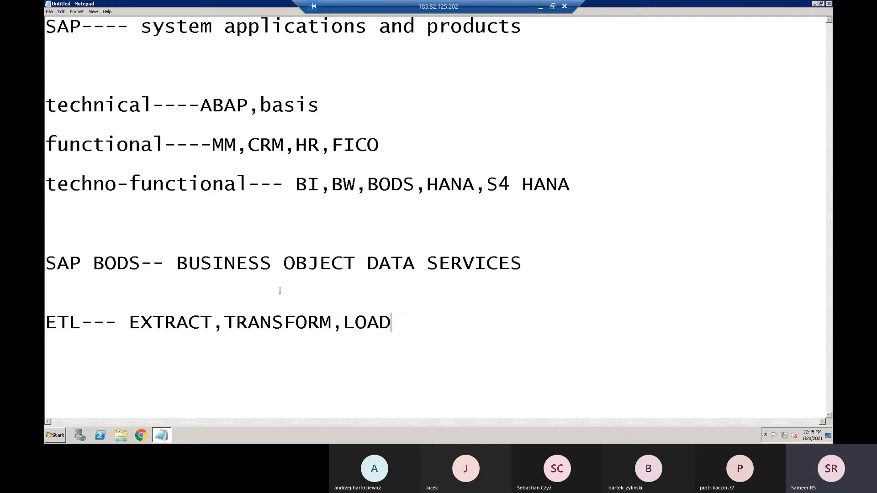
{"action": "key", "text": "Return"}
{"action": "key", "text": "Return"}
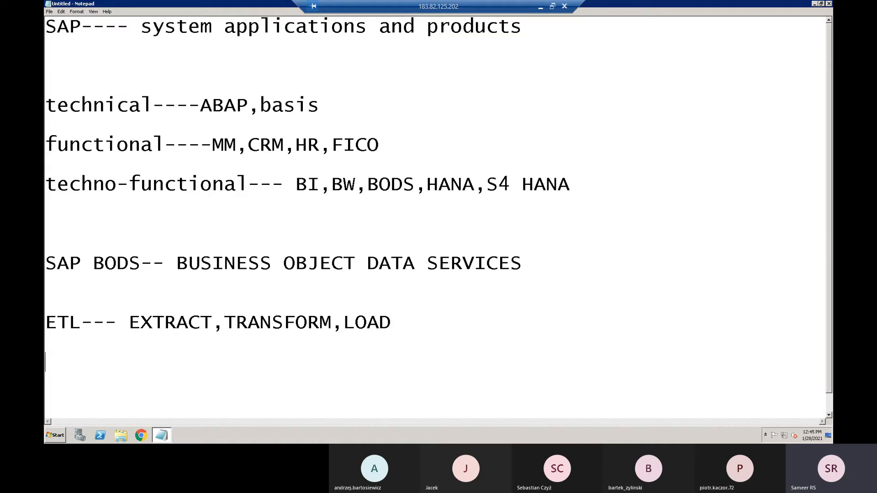
{"action": "type", "text": "LEGACY SYSTEM"}
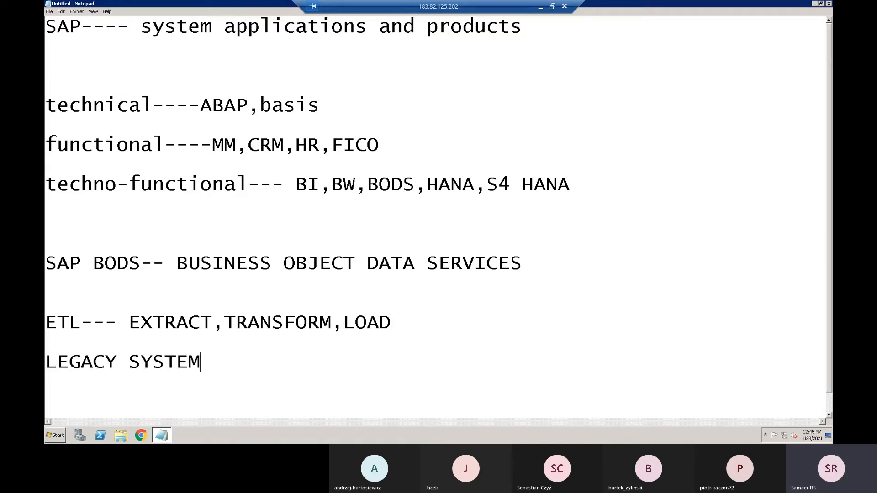
{"action": "type", "text": "--- SAP ecc,"}
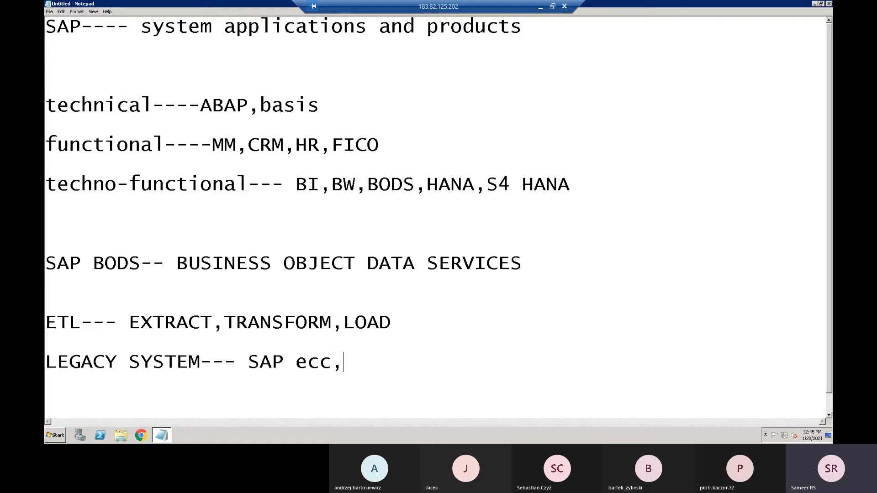
{"action": "type", "text": "hana,s4 hana"}
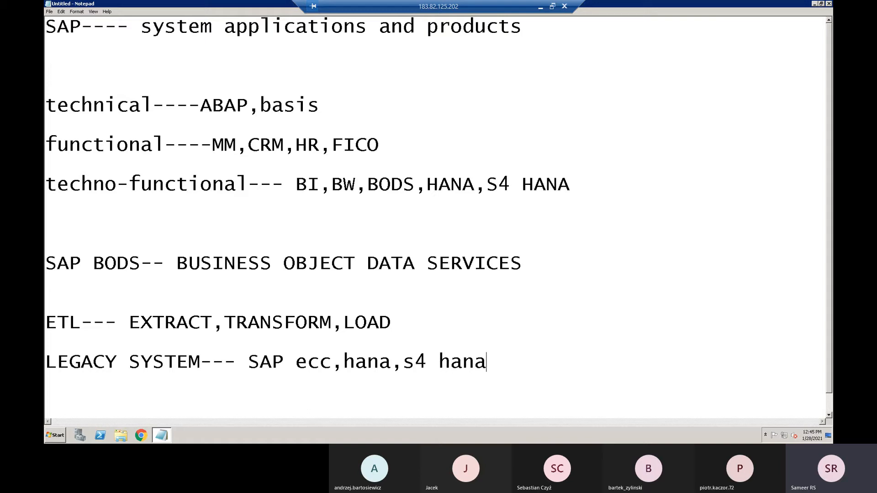
- Directly under the legacy system line, add the line "non-legacy--- oracle,MS SQL,db2,mongo db"
{"action": "key", "text": "Return"}
{"action": "type", "text": "non-"}
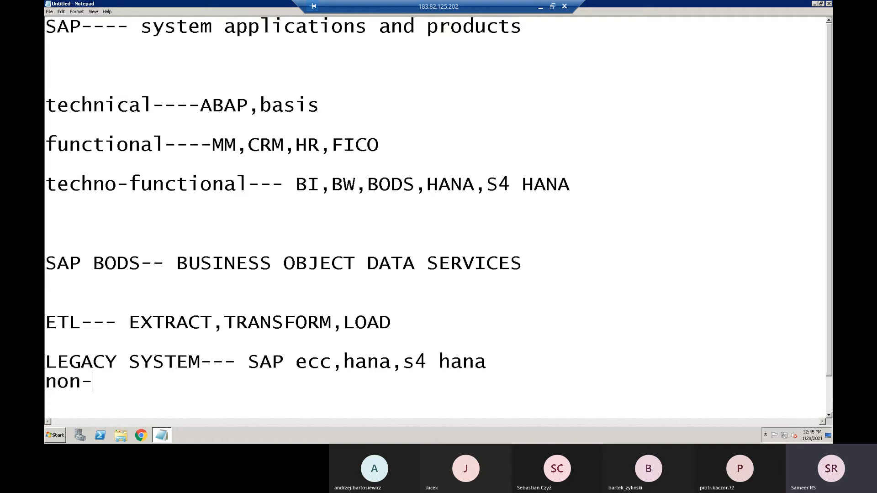
{"action": "type", "text": "lec"}
{"action": "key", "text": "BackSpace"}
{"action": "type", "text": "gacy--- "}
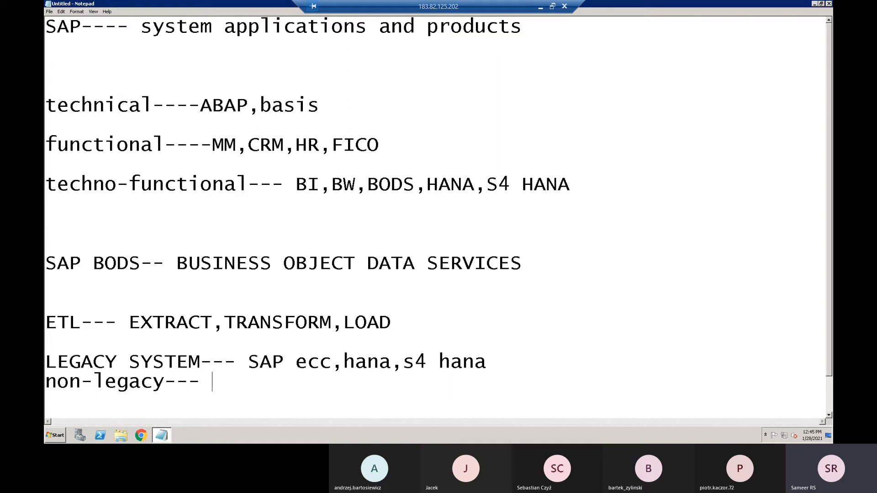
{"action": "type", "text": "oracle,MS SQL,"}
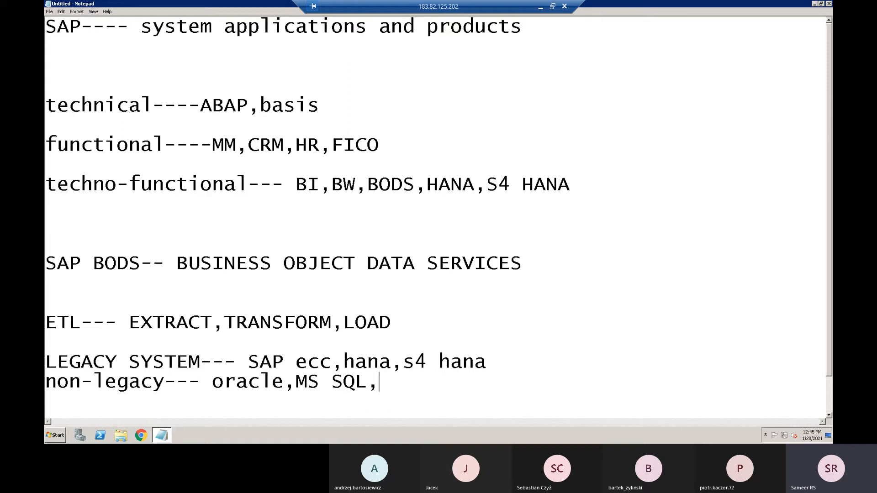
{"action": "type", "text": "db2,mongo db"}
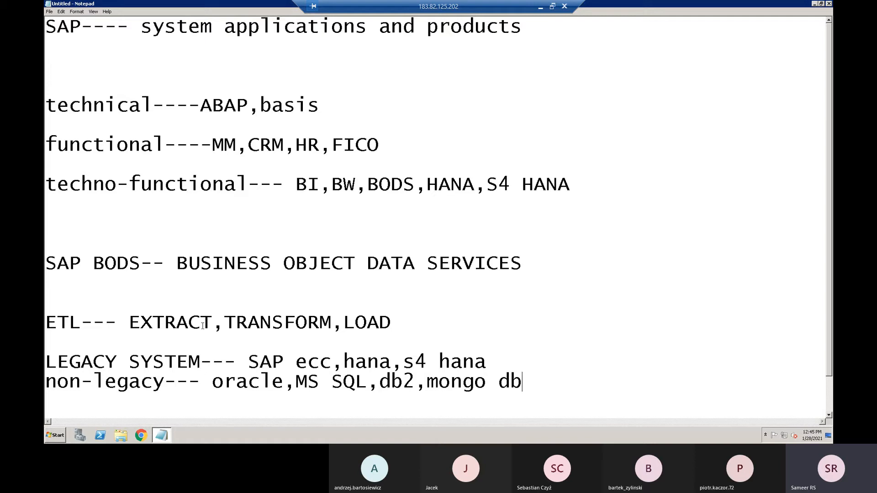
- Highlight the database list "oracle,MS SQL,db2,mongo db" in the non-legacy line
{"action": "left_click", "coordinate": [212, 381]}
{"action": "left_click_drag", "start_coordinate": [256, 378], "coordinate": [554, 382]}
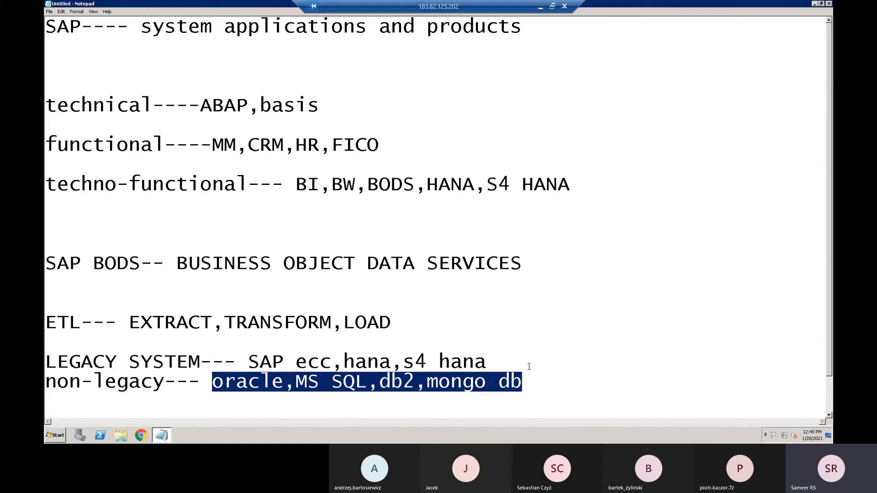
- Highlight the "non-legacy" label, the list "SAP ecc,hana,s4 hana" and the "LEGACY SYSTEM" label one after another
{"action": "left_click_drag", "start_coordinate": [166, 382], "coordinate": [47, 373]}
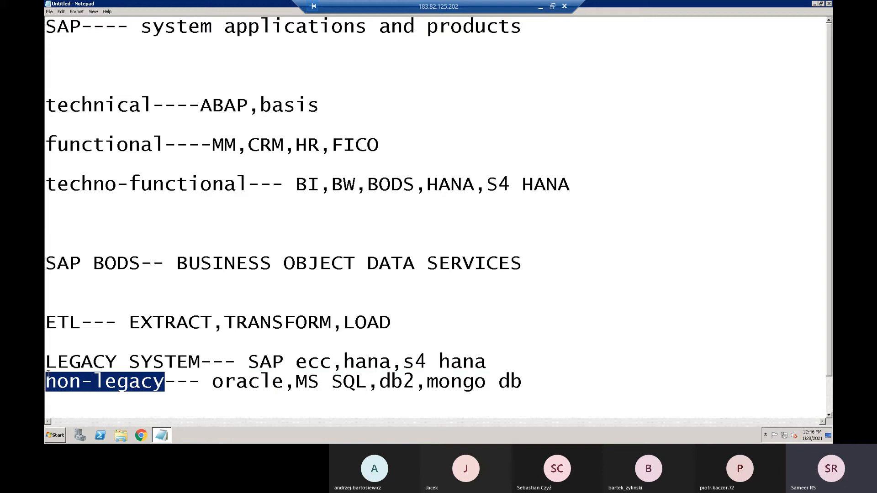
{"action": "left_click_drag", "start_coordinate": [248, 362], "coordinate": [497, 358]}
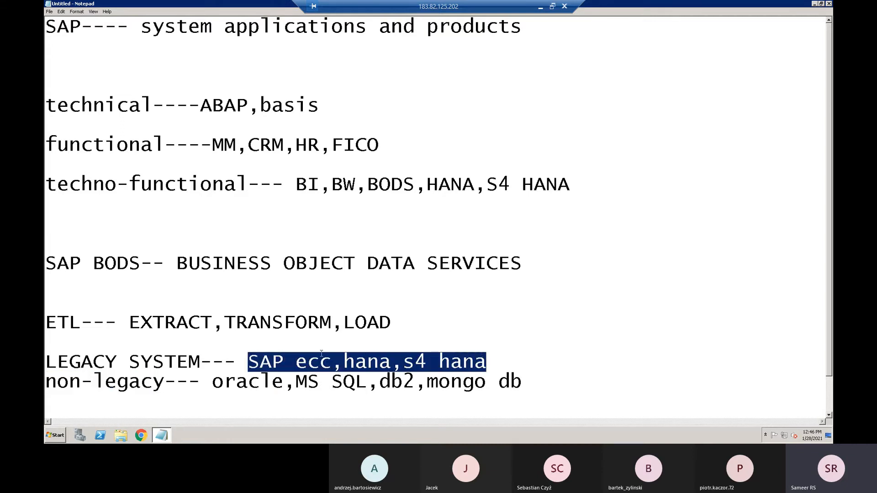
{"action": "left_click_drag", "start_coordinate": [201, 362], "coordinate": [50, 355]}
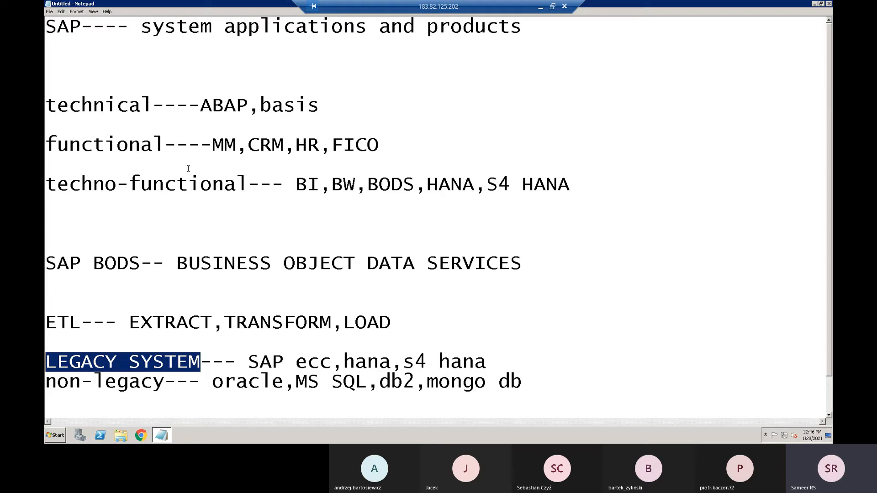
- Highlight "DATA SERVICES" in the SAP BODS line of the notes and launch Data Services Designer from the desktop
{"action": "left_click", "coordinate": [814, 5]}
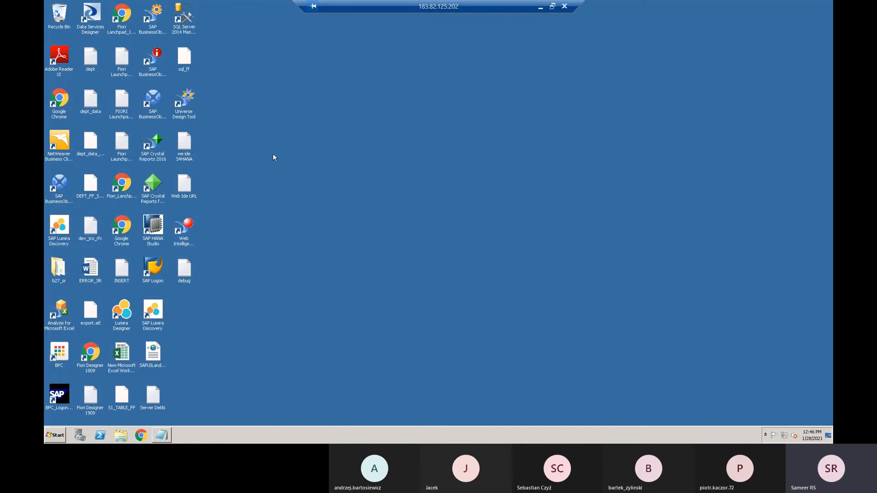
{"action": "left_click", "coordinate": [96, 29]}
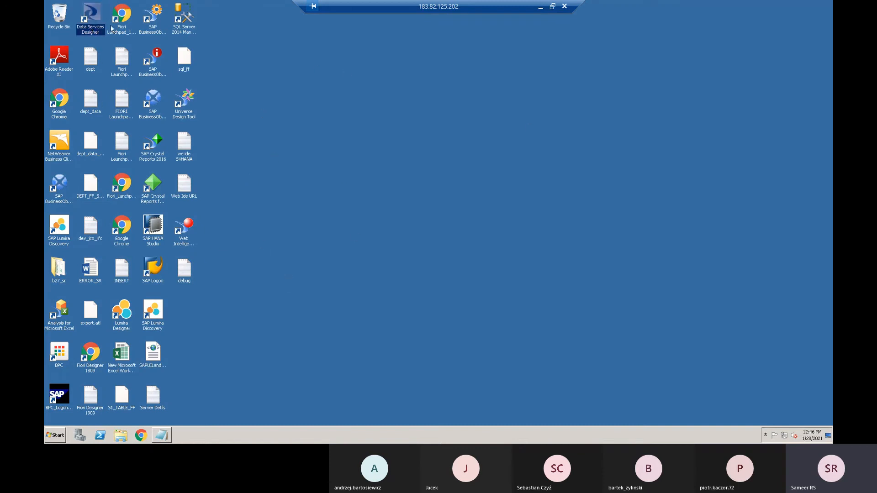
{"action": "left_click", "coordinate": [158, 438]}
{"action": "left_click_drag", "start_coordinate": [367, 264], "coordinate": [519, 272]}
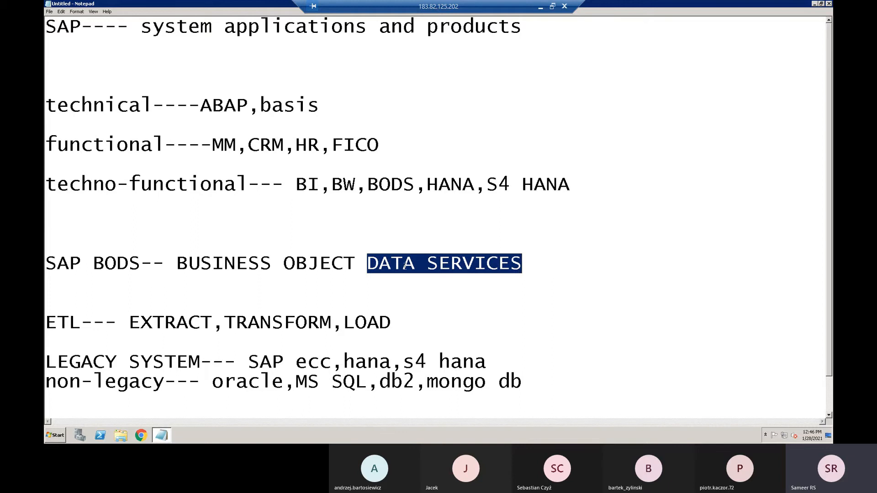
{"action": "left_click", "coordinate": [815, 5]}
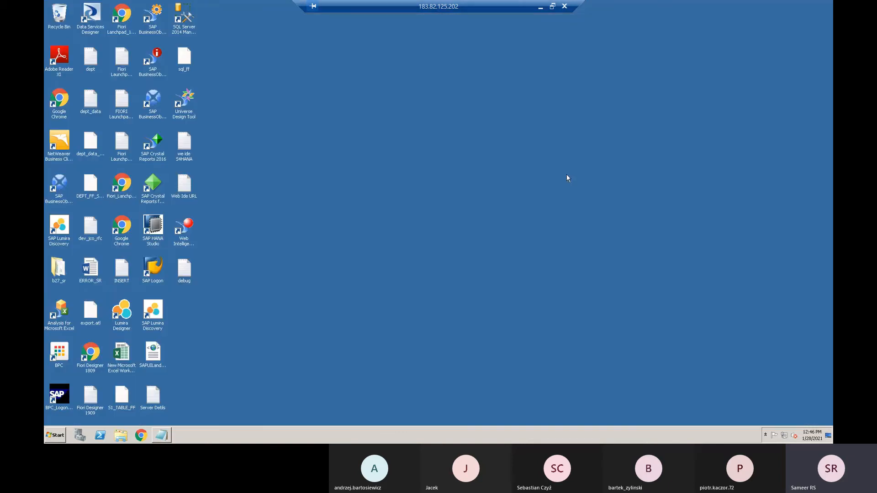
{"action": "double_click", "coordinate": [92, 24]}
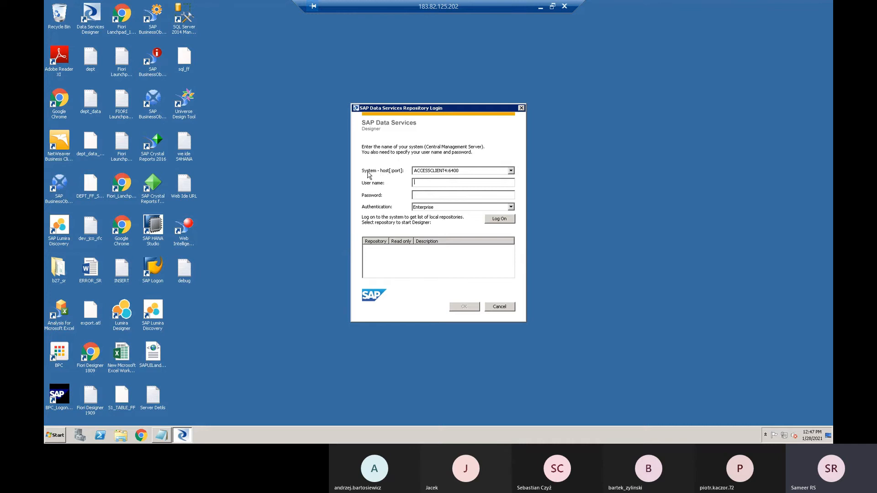
- Highlight the system host name and port in the repository login dialog
{"action": "double_click", "coordinate": [446, 172]}
{"action": "left_click", "coordinate": [417, 172]}
{"action": "left_click_drag", "start_coordinate": [448, 171], "coordinate": [408, 174]}
{"action": "left_click", "coordinate": [467, 171]}
{"action": "left_click_drag", "start_coordinate": [449, 171], "coordinate": [462, 172]}
- Log on to the system with the user name ETECH and the account password to get its local repositories
{"action": "left_click", "coordinate": [423, 184]}
{"action": "type", "text": "ETECH"}
{"action": "key", "text": "Tab"}
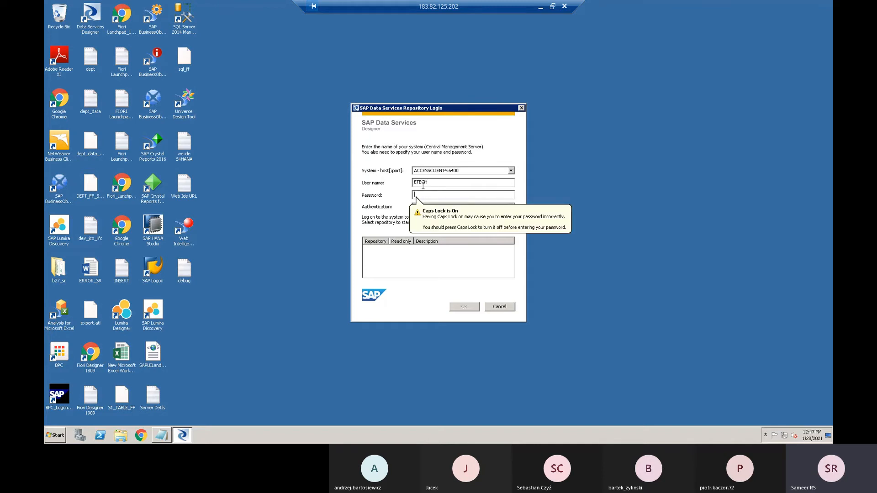
{"action": "key", "text": "Caps_Lock"}
{"action": "type", "text": "••••••••••"}
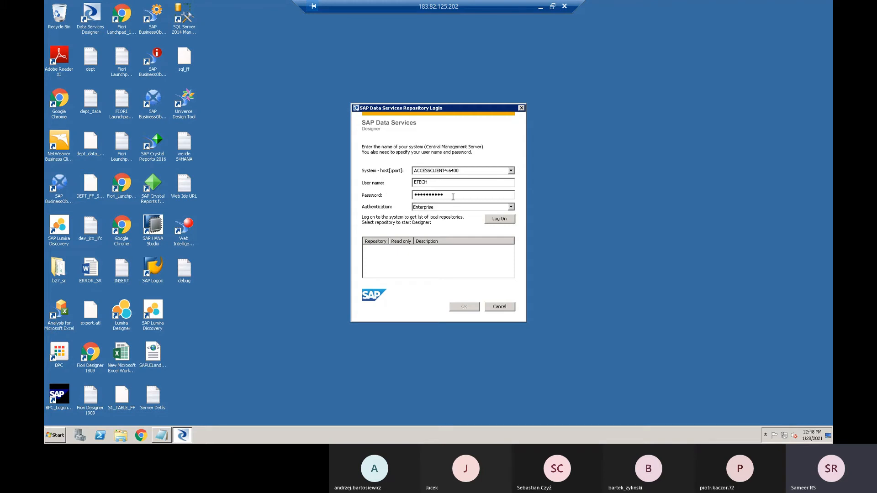
{"action": "left_click", "coordinate": [499, 220]}
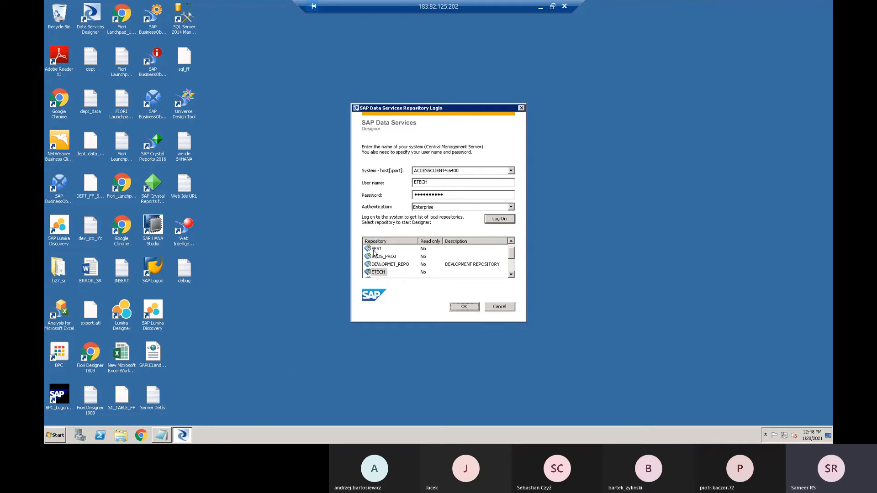
- Look through the available local repositories, selecting several entries from ETECH to the end of the list
{"action": "left_click", "coordinate": [384, 273]}
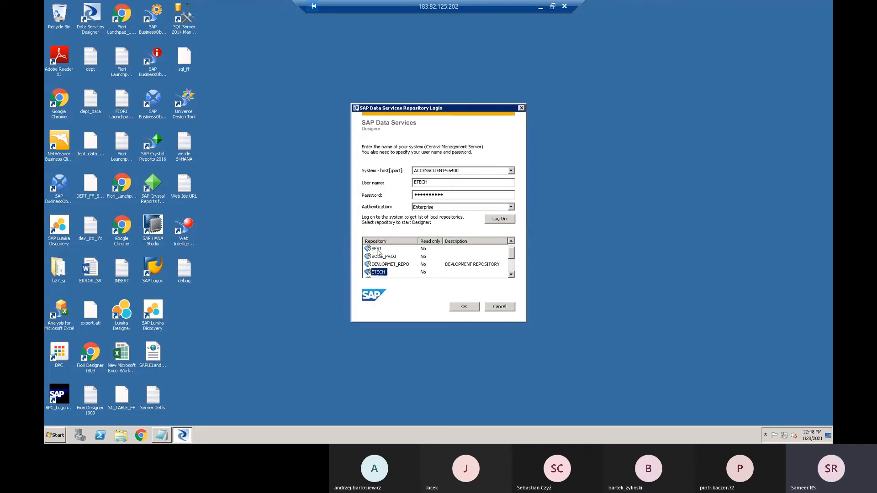
{"action": "left_click", "coordinate": [512, 276]}
{"action": "scroll", "coordinate": [511, 277], "scroll_direction": "down", "scroll_amount": 1}
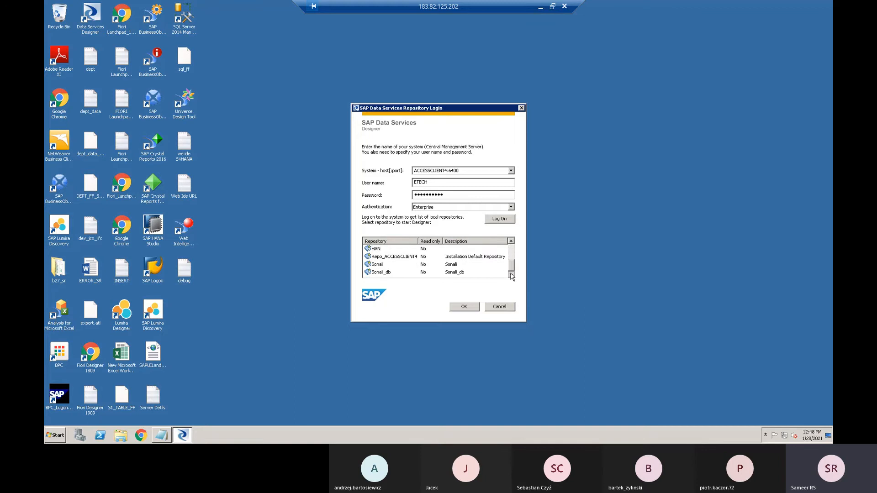
{"action": "left_click", "coordinate": [381, 257]}
{"action": "left_click", "coordinate": [381, 265]}
{"action": "left_click", "coordinate": [383, 273]}
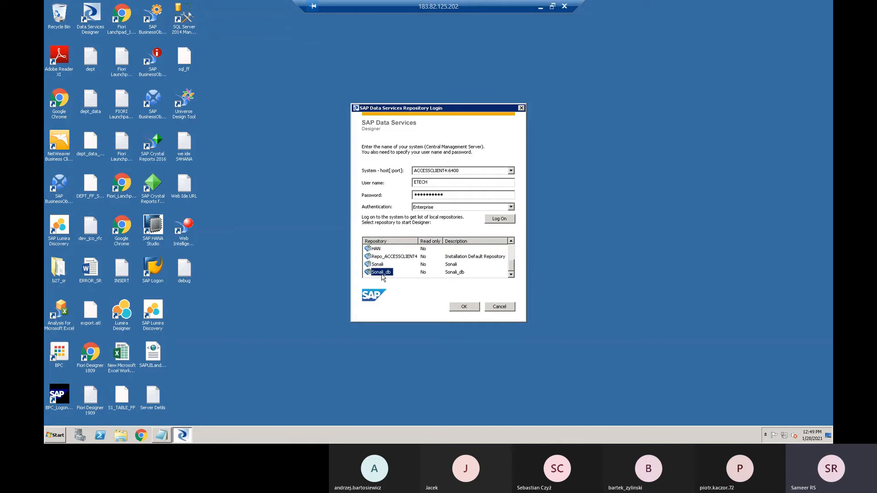
{"action": "left_click", "coordinate": [510, 242]}
{"action": "left_click", "coordinate": [511, 243]}
{"action": "left_click", "coordinate": [510, 242]}
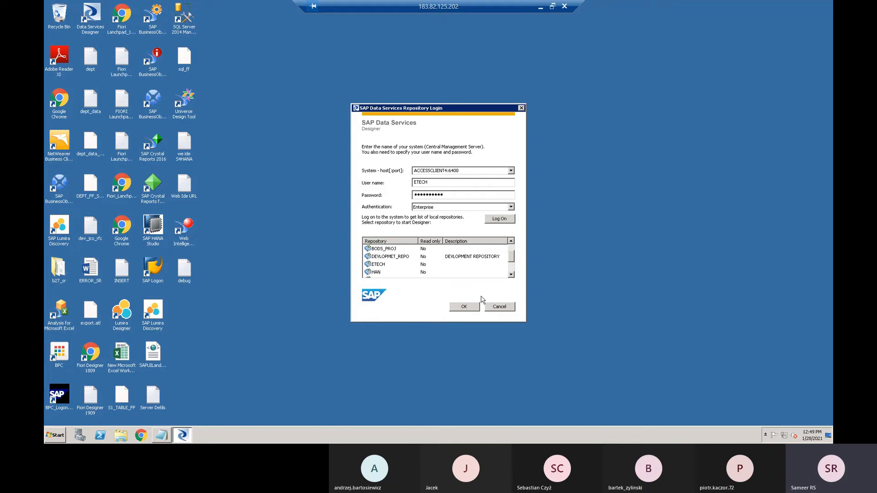
- Open the ETECH repository with its repository password and reset the users already logged on
{"action": "left_click", "coordinate": [383, 267]}
{"action": "left_click", "coordinate": [462, 308]}
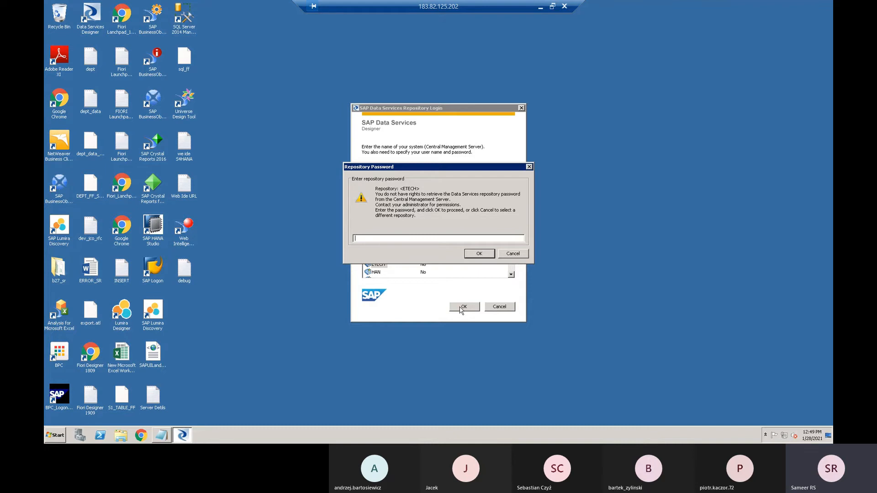
{"action": "type", "text": "••••••••"}
{"action": "key", "text": "Return"}
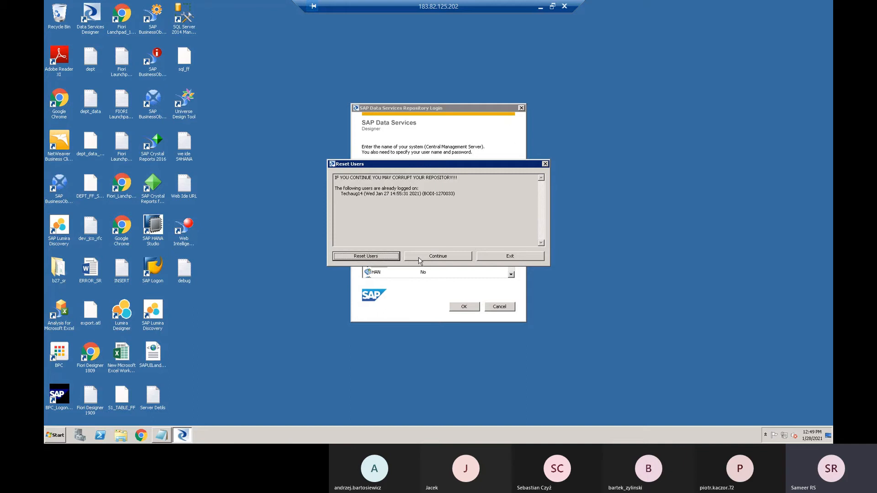
{"action": "left_click", "coordinate": [389, 259]}
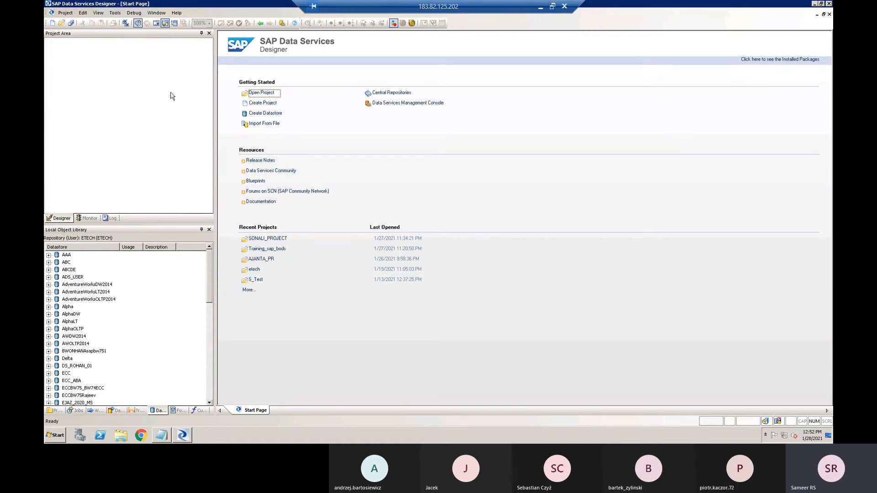
- Load the trainer's corp_training project from the Local Object Library into the Project Area and collapse its job tree
{"action": "left_click", "coordinate": [58, 39]}
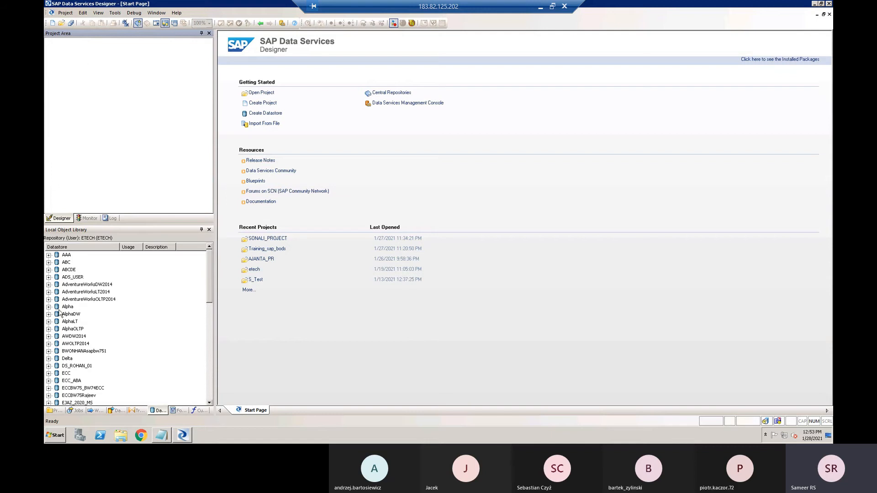
{"action": "left_click", "coordinate": [55, 410]}
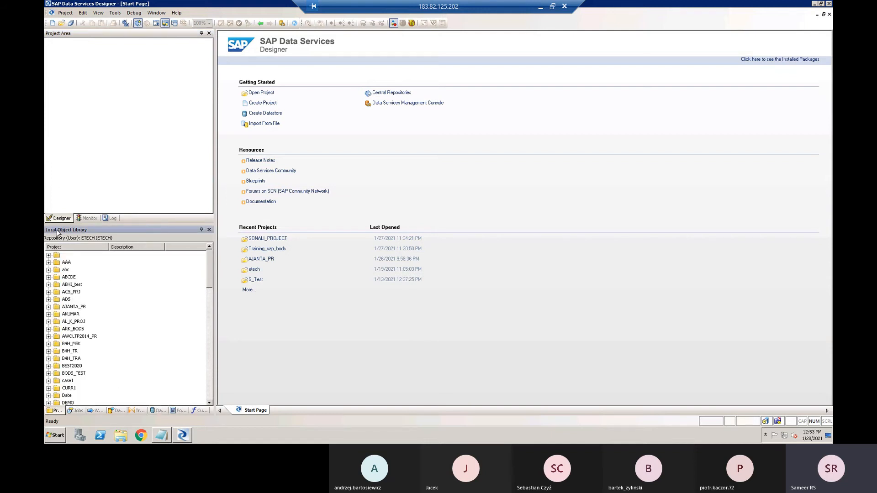
{"action": "left_click_drag", "start_coordinate": [212, 273], "coordinate": [210, 370]}
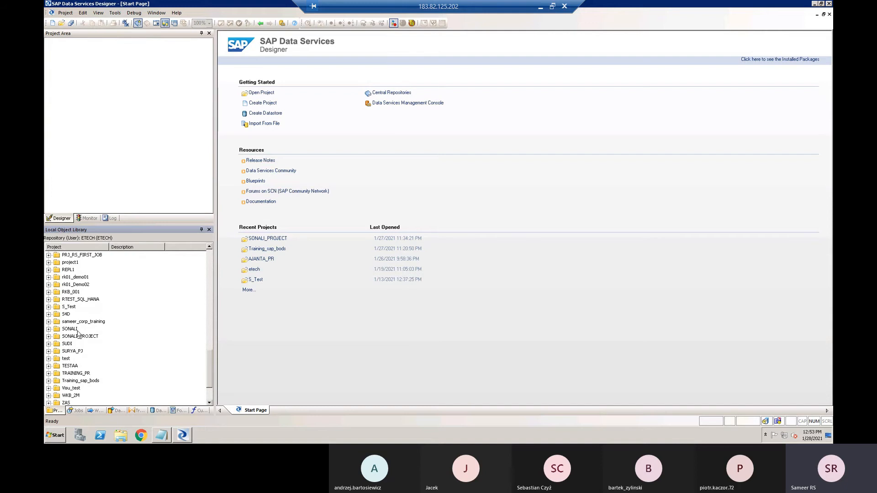
{"action": "left_click_drag", "start_coordinate": [83, 322], "coordinate": [87, 57]}
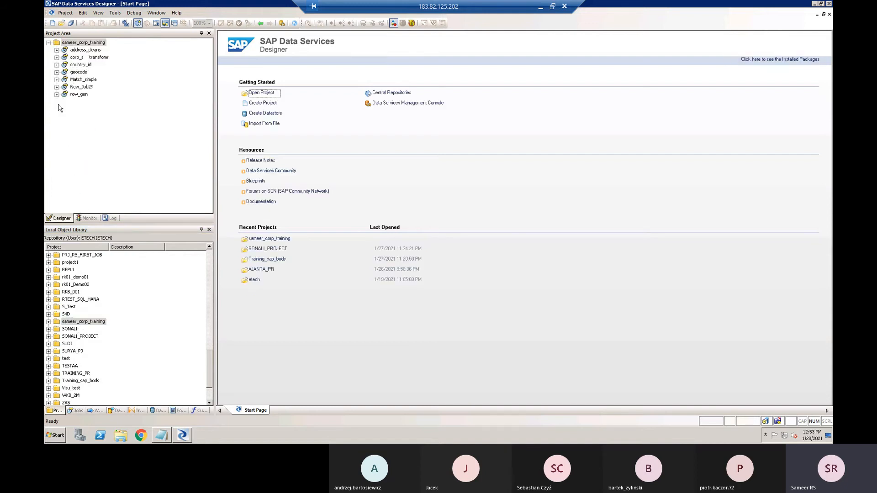
{"action": "left_click", "coordinate": [48, 43]}
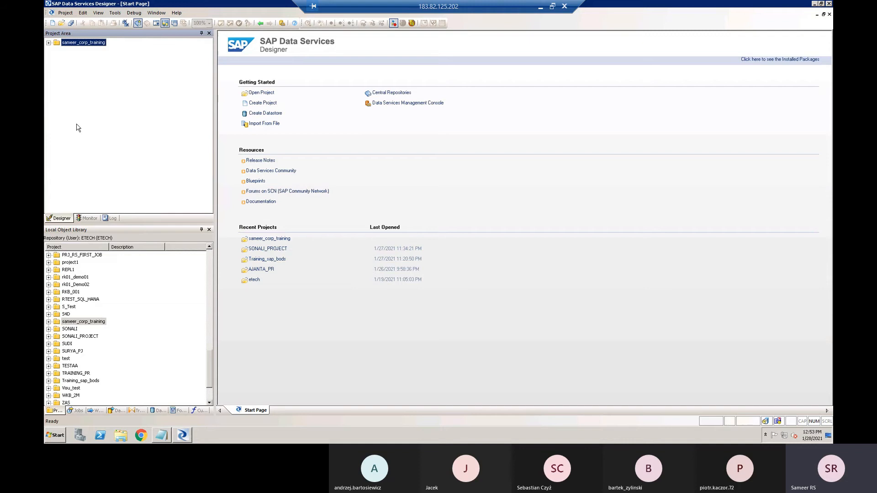
- Examine the Local Object Library categories for jobs, work flows, data flows, transforms, datastores, formats, custom functions and projects, ending on jobs
{"action": "left_click", "coordinate": [82, 232]}
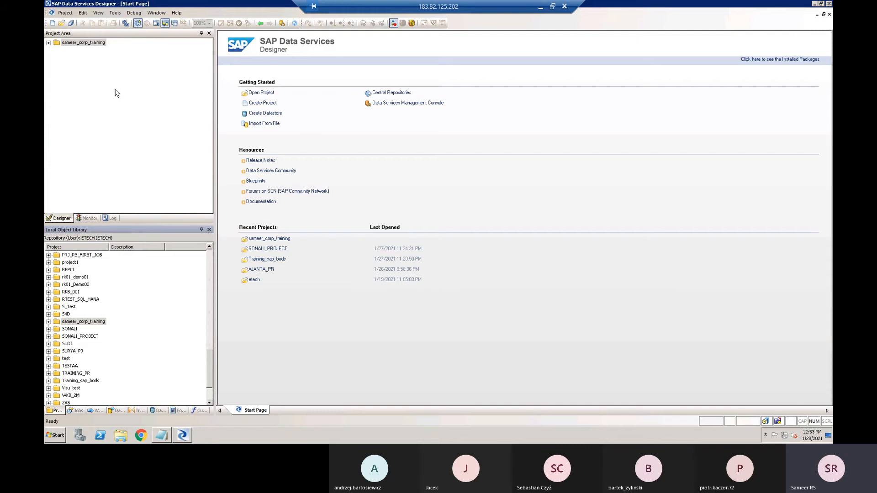
{"action": "left_click", "coordinate": [74, 413]}
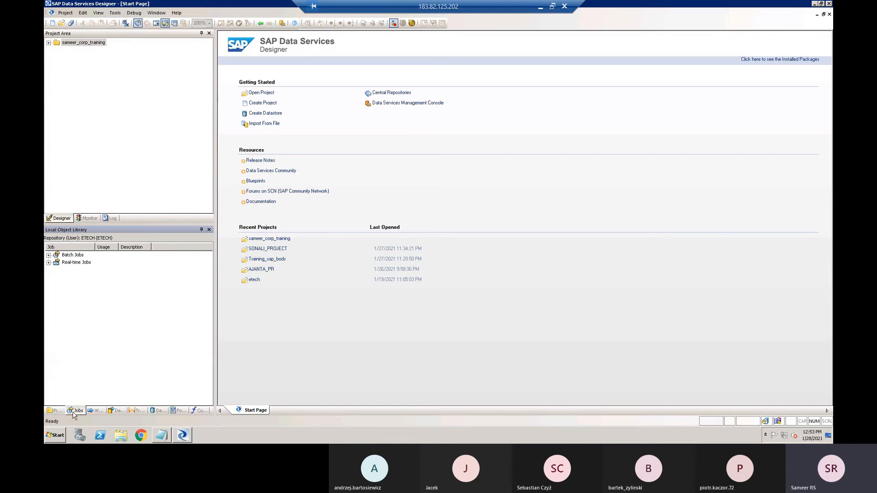
{"action": "left_click", "coordinate": [97, 412]}
{"action": "left_click", "coordinate": [116, 412]}
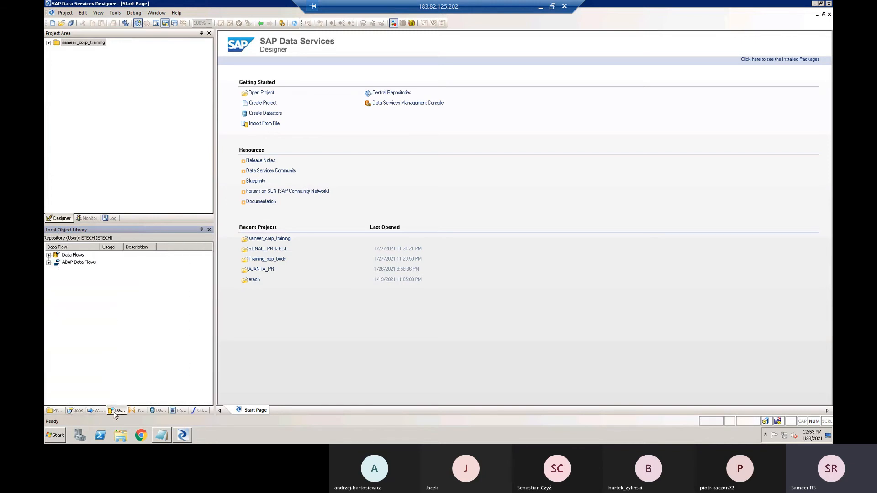
{"action": "left_click", "coordinate": [138, 412]}
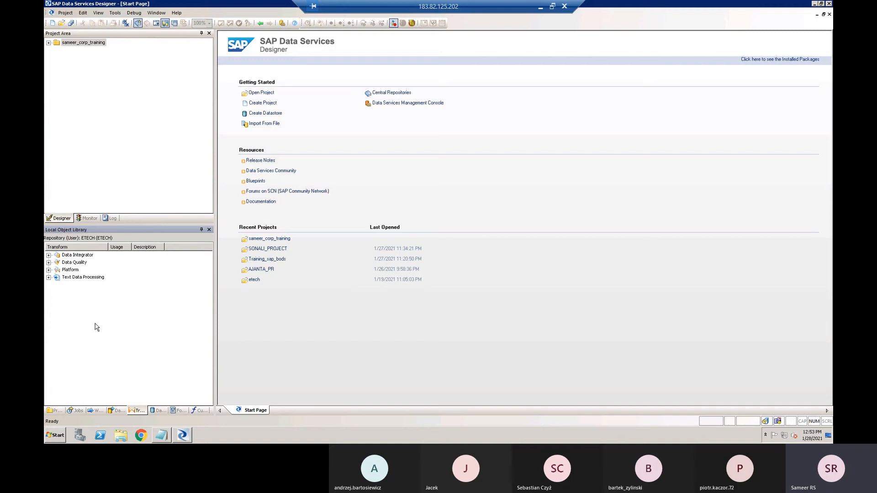
{"action": "left_click", "coordinate": [164, 410]}
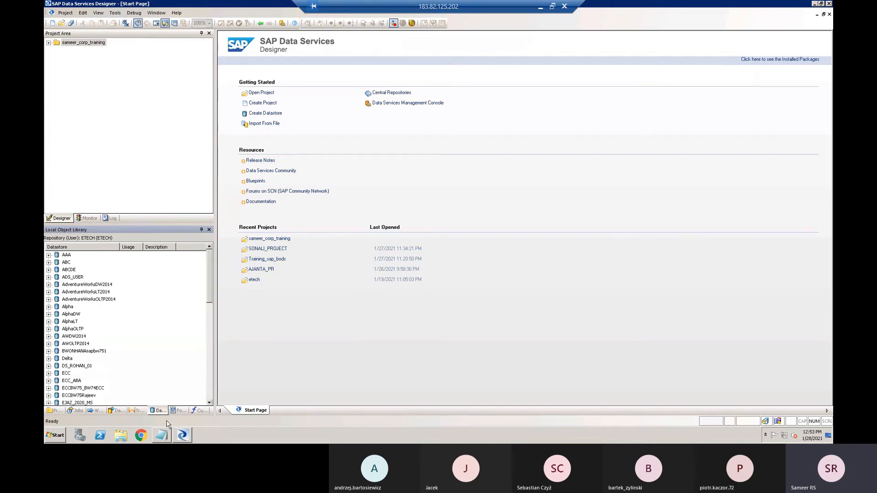
{"action": "left_click", "coordinate": [178, 411]}
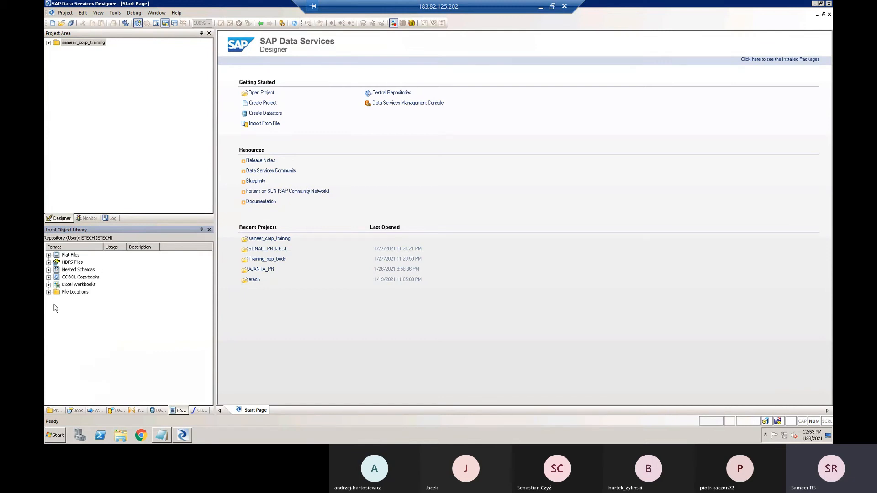
{"action": "left_click", "coordinate": [200, 411]}
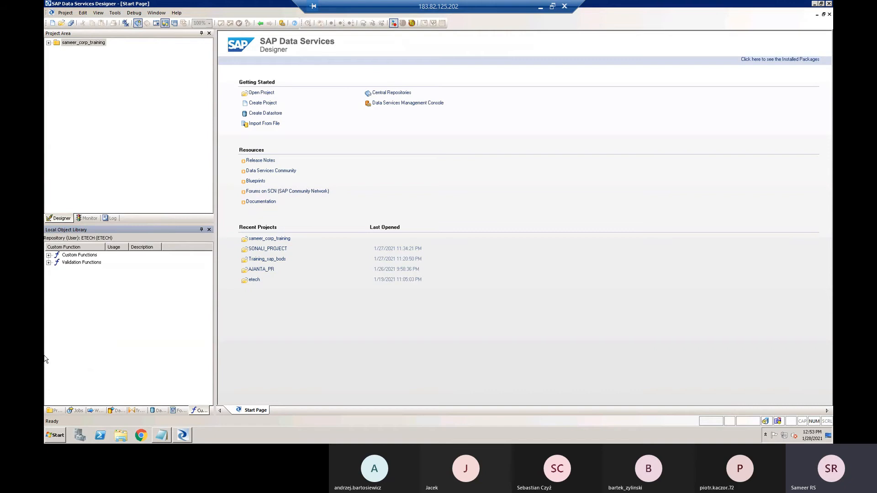
{"action": "left_click", "coordinate": [51, 412]}
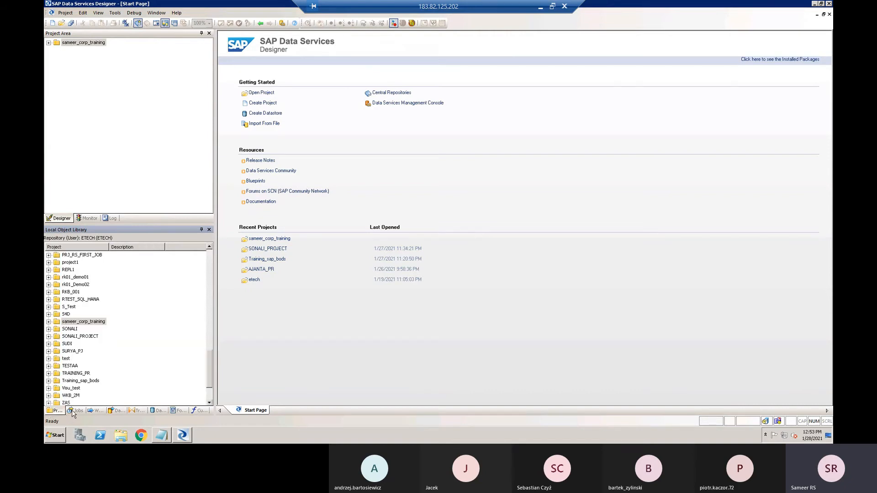
{"action": "left_click", "coordinate": [74, 411]}
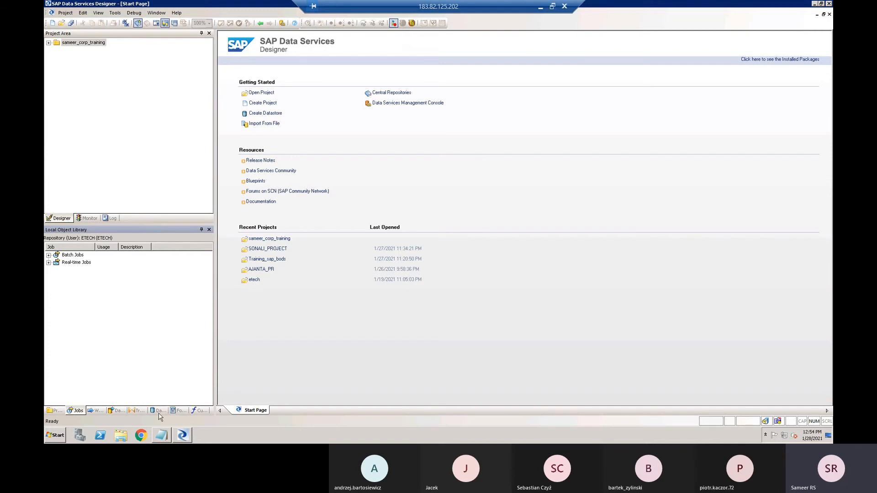
- Switch to the Notepad notes, highlight "EXTRACT,TRANSFORM,LOAD" in the ETL line and return to Data Services Designer
{"action": "left_click", "coordinate": [176, 438]}
{"action": "left_click", "coordinate": [165, 433]}
{"action": "left_click", "coordinate": [189, 323]}
{"action": "double_click", "coordinate": [184, 323]}
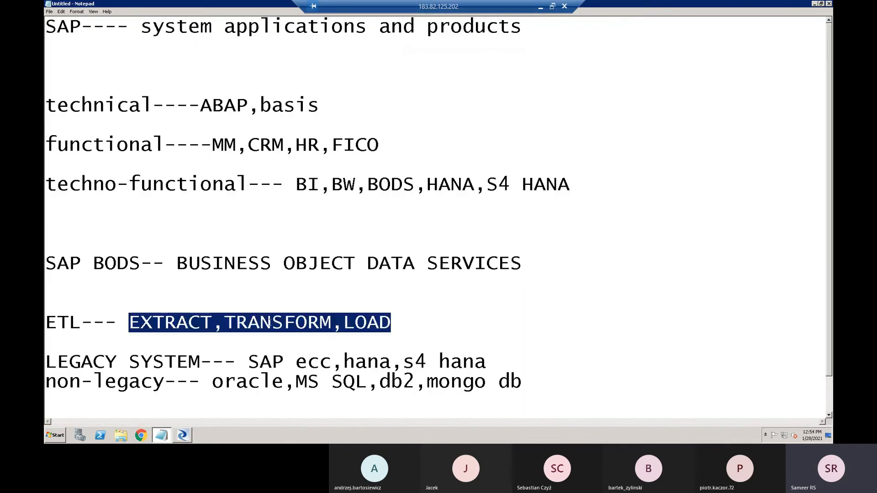
{"action": "left_click", "coordinate": [283, 322]}
{"action": "left_click", "coordinate": [379, 322]}
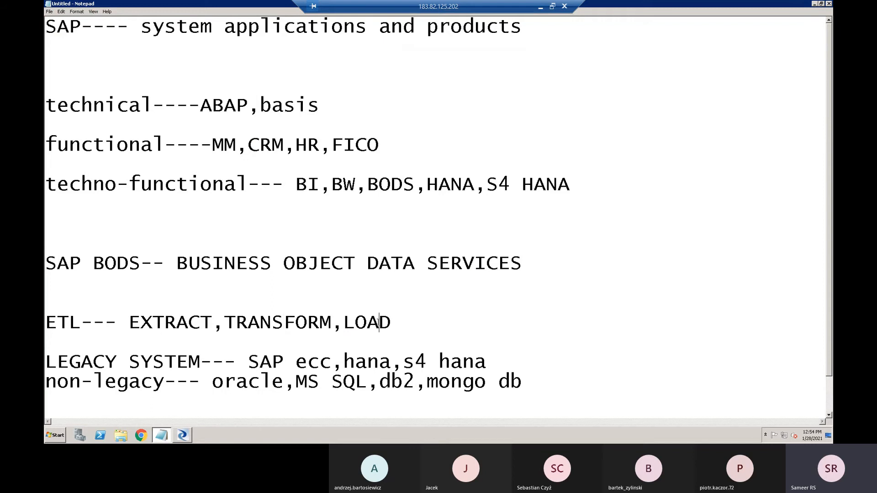
{"action": "left_click_drag", "start_coordinate": [131, 327], "coordinate": [392, 325]}
{"action": "left_click", "coordinate": [182, 435]}
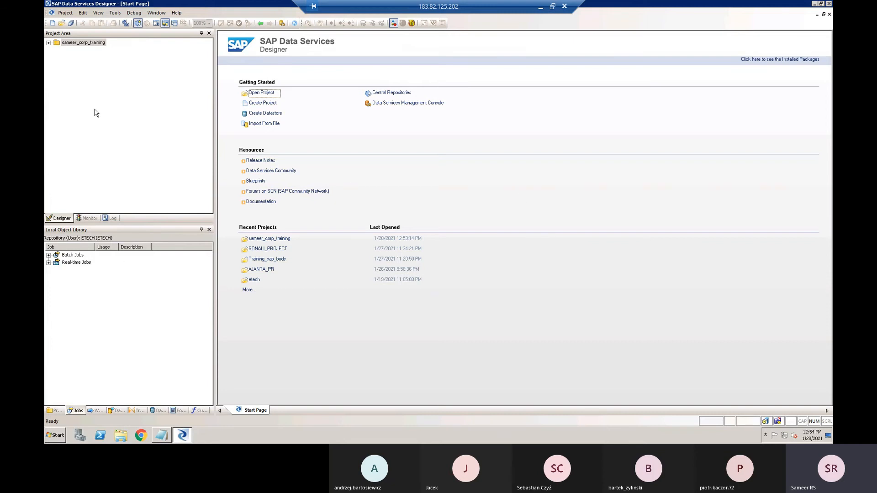
- Expand the trainer's corp_training project, open its address_cleans job in the workspace and show the actions available for that job
{"action": "left_click", "coordinate": [49, 43]}
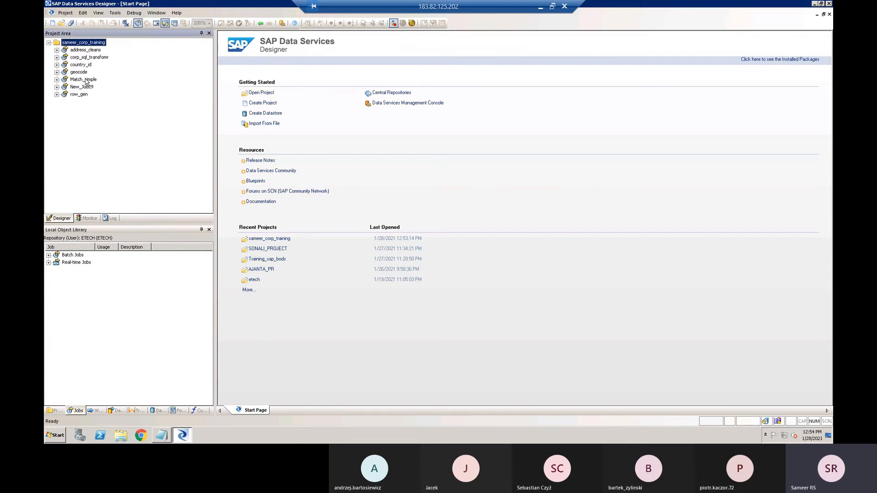
{"action": "left_click", "coordinate": [84, 51]}
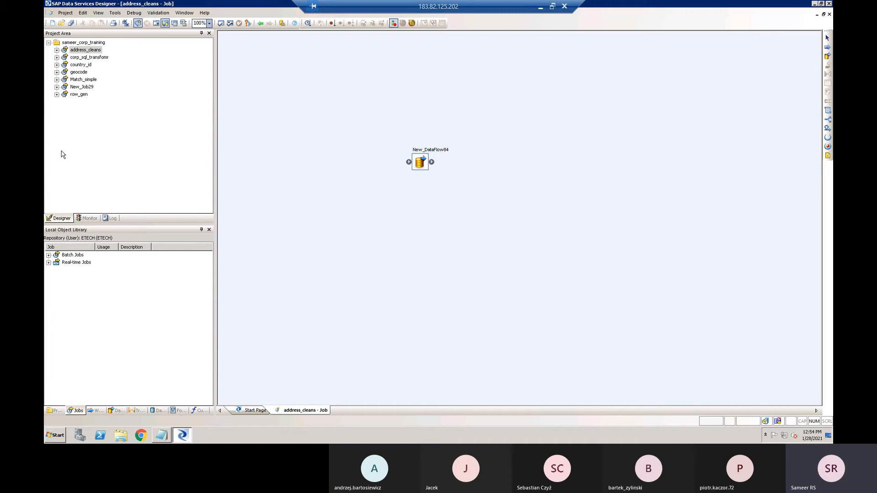
{"action": "right_click", "coordinate": [93, 54]}
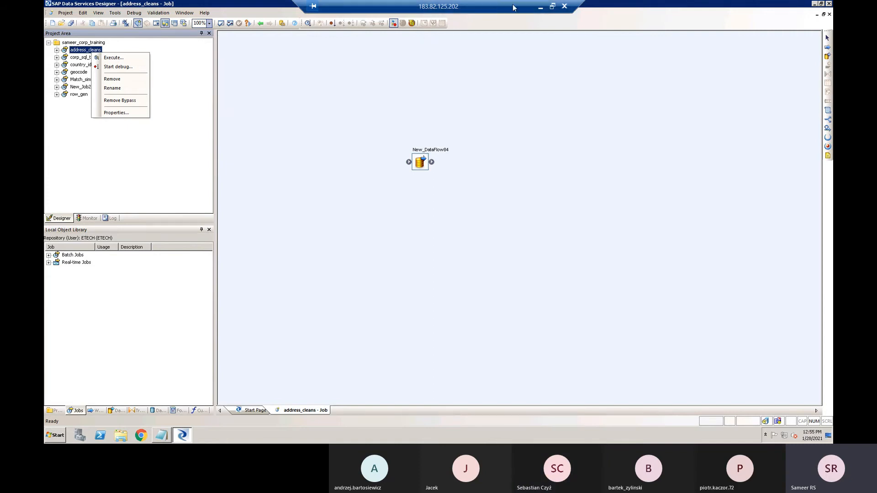
- Switch to the Microsoft Teams meeting, maximize its window to check the participants and return to the remote desktop session
{"action": "left_click", "coordinate": [542, 7]}
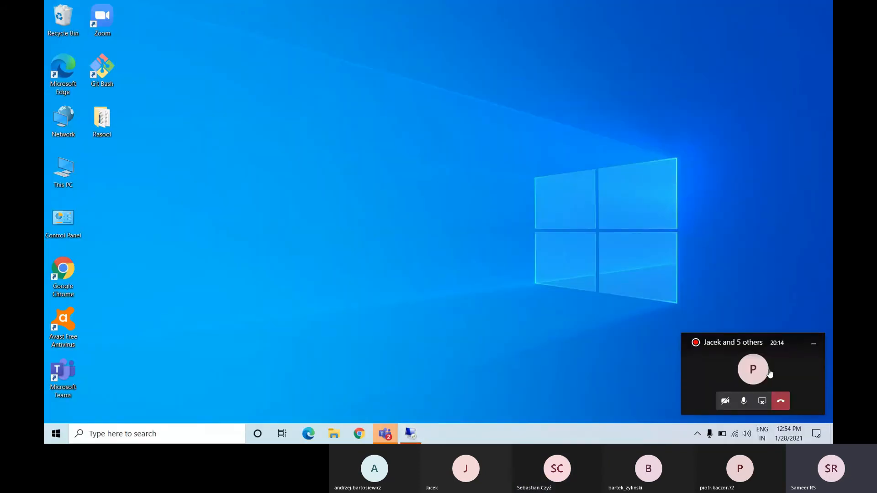
{"action": "left_click", "coordinate": [771, 369]}
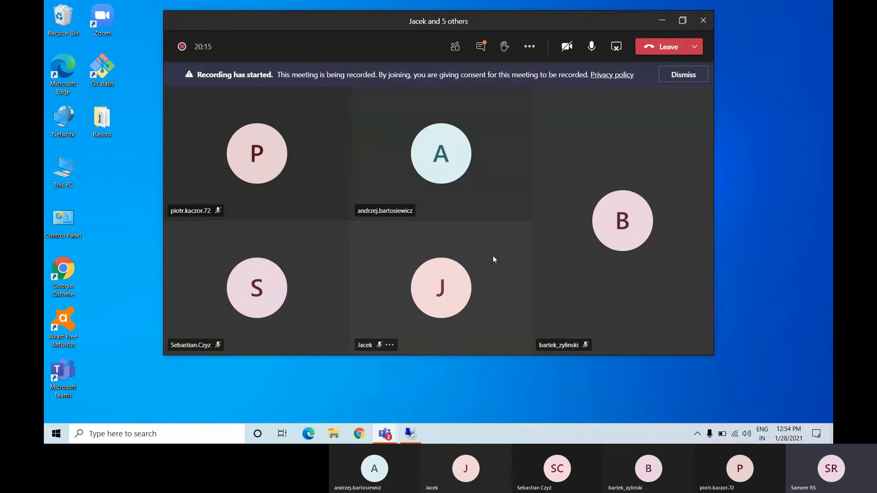
{"action": "left_click", "coordinate": [682, 20]}
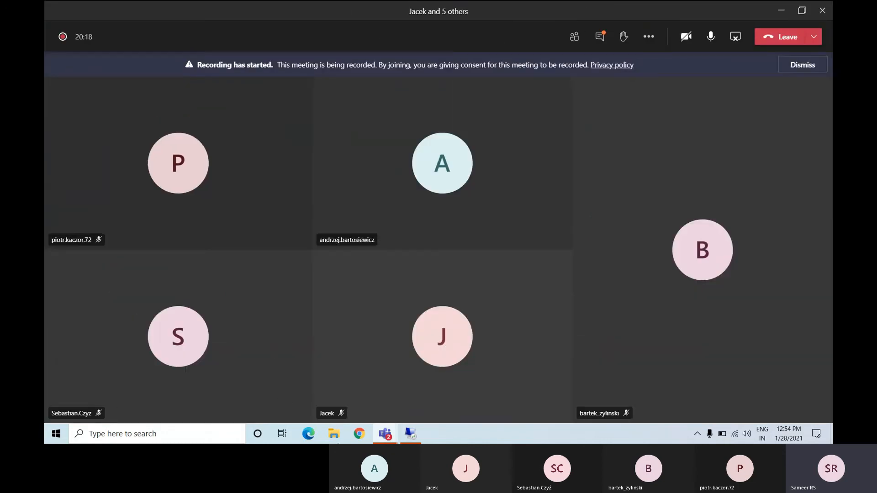
{"action": "left_click", "coordinate": [418, 434]}
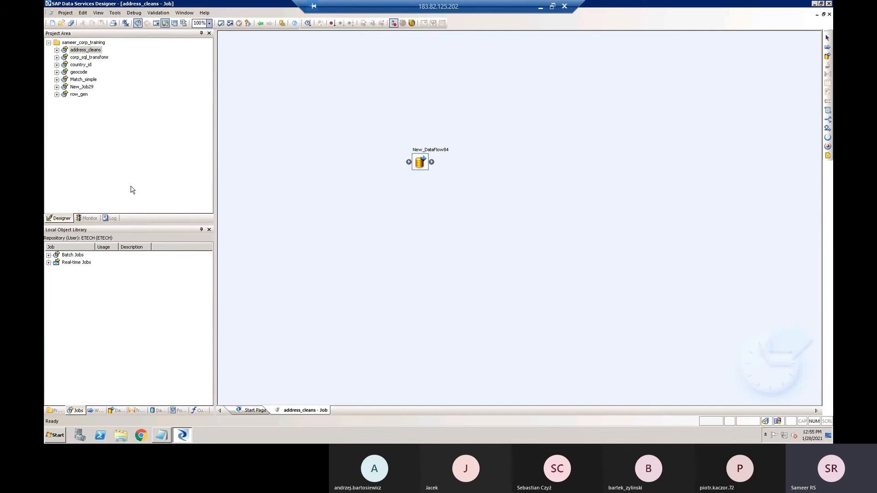
- Compare the work flows and data flows categories in the Local Object Library, ending on the jobs category
{"action": "left_click", "coordinate": [95, 411]}
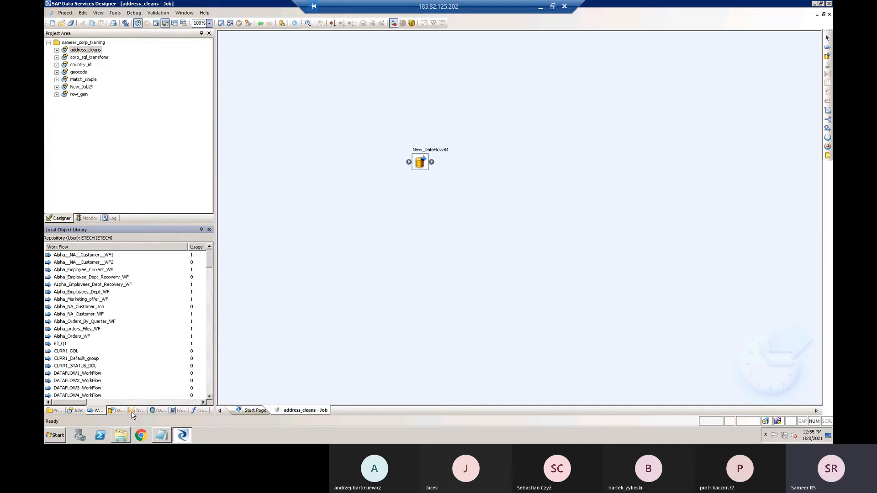
{"action": "left_click", "coordinate": [115, 411]}
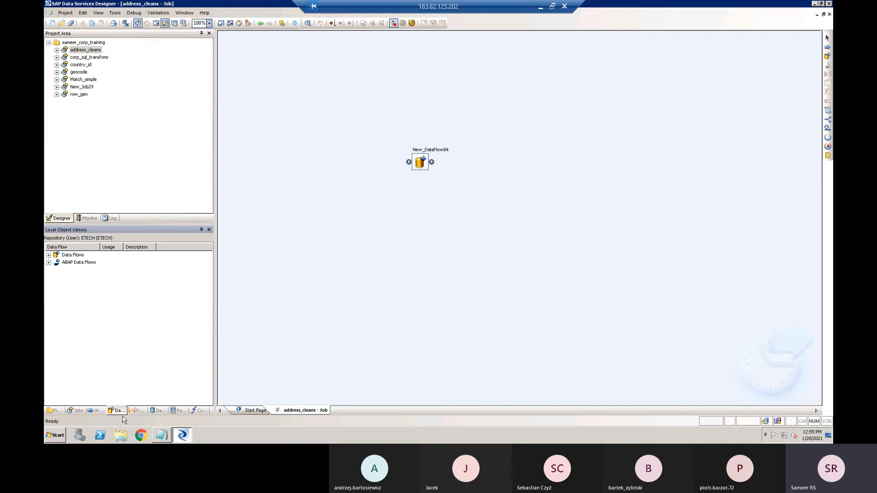
{"action": "left_click", "coordinate": [98, 411]}
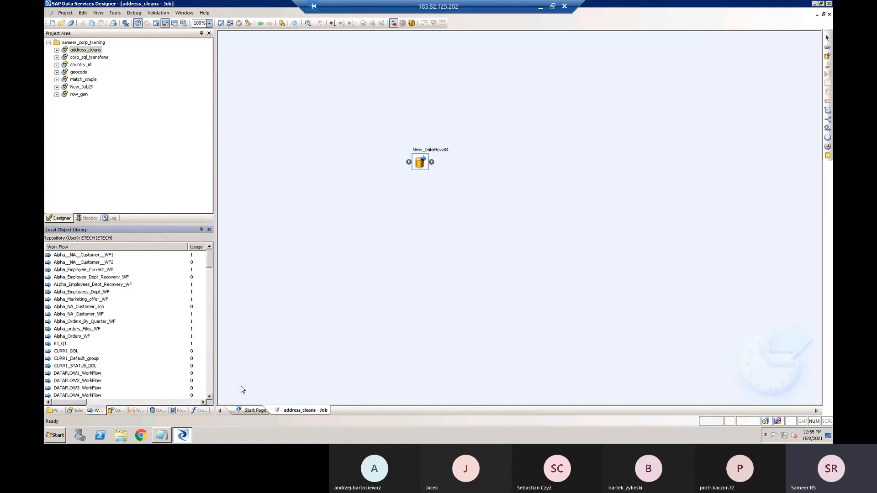
{"action": "left_click", "coordinate": [113, 411]}
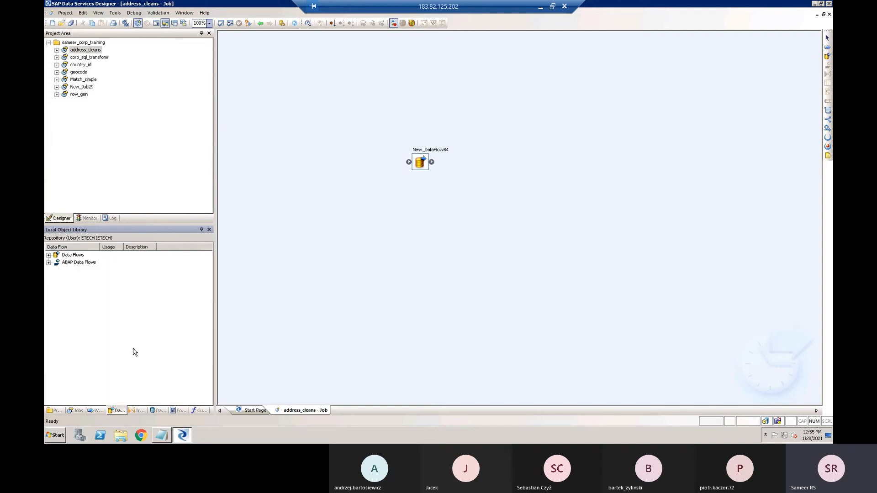
{"action": "left_click", "coordinate": [80, 411]}
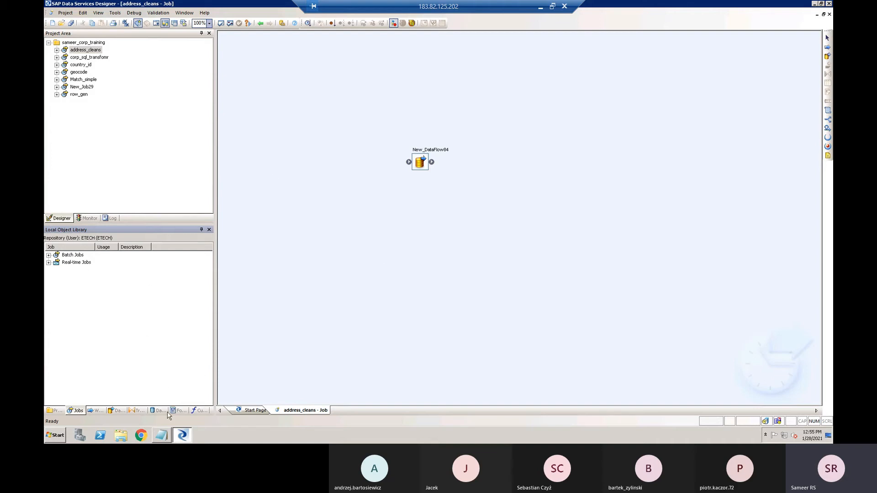
- Open a new Notepad file and list the object hierarchy on separate lines: project, job, workflow, dataflow
{"action": "left_click", "coordinate": [60, 436]}
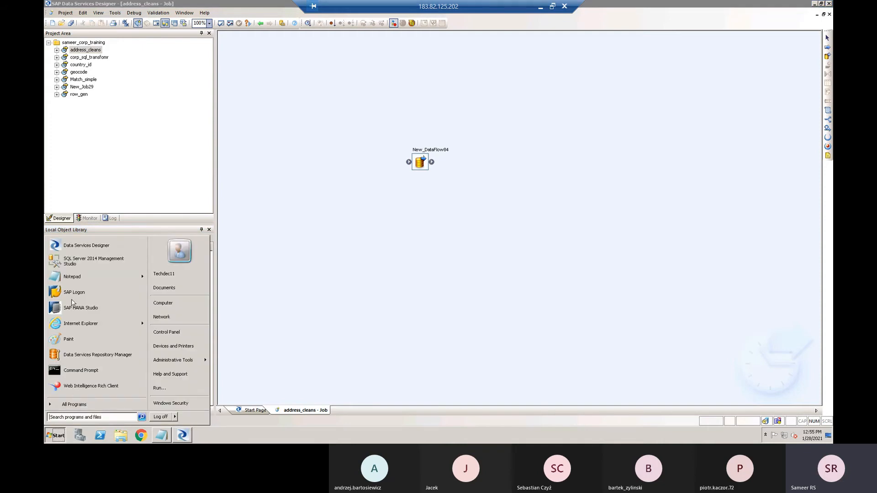
{"action": "left_click", "coordinate": [73, 276]}
{"action": "type", "text": "project "}
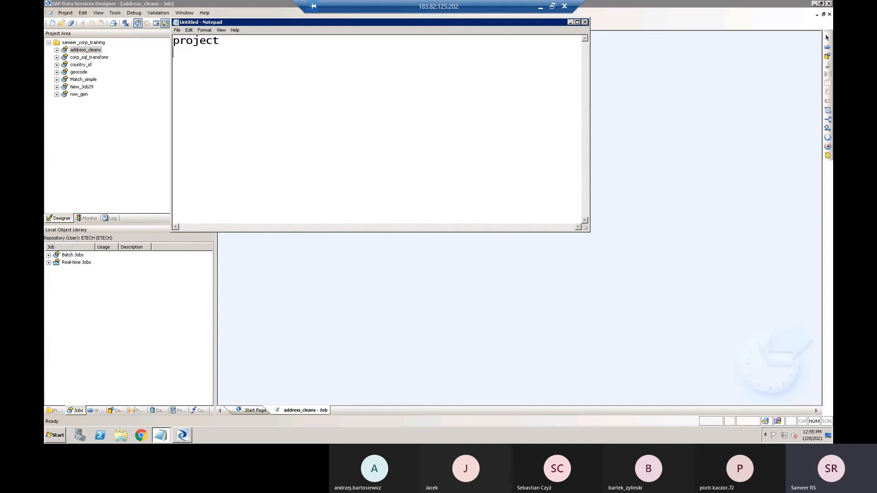
{"action": "type", "text": "job workflow"}
{"action": "key", "text": "Return"}
{"action": "type", "text": "dataflow"}
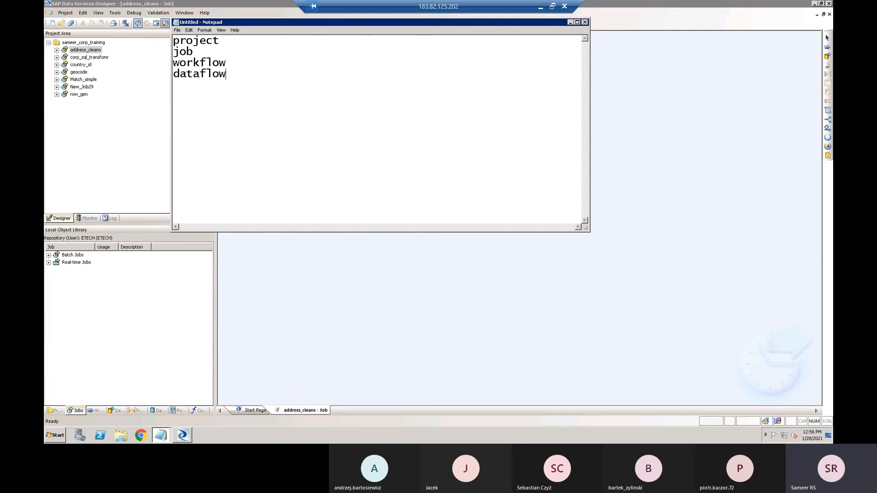
- Highlight project, job, workflow and dataflow in the Notepad hierarchy to explain each level, and return to Data Services Designer
{"action": "double_click", "coordinate": [198, 41]}
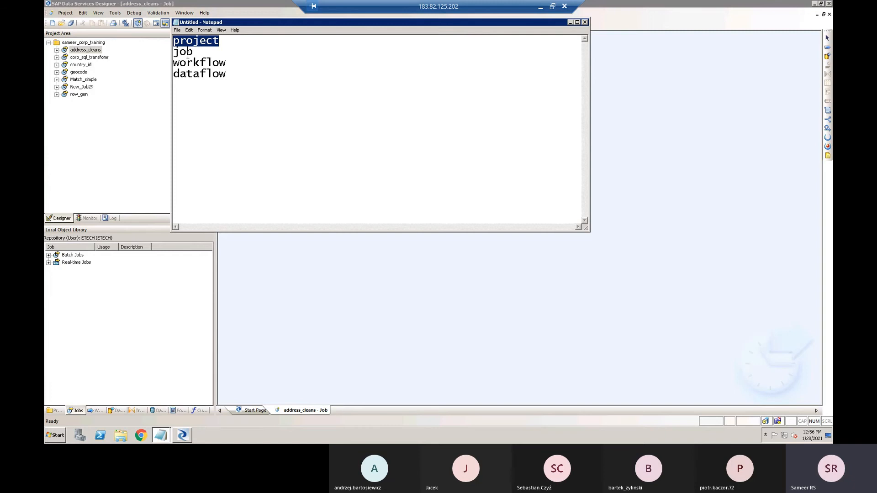
{"action": "double_click", "coordinate": [188, 52]}
{"action": "double_click", "coordinate": [196, 64]}
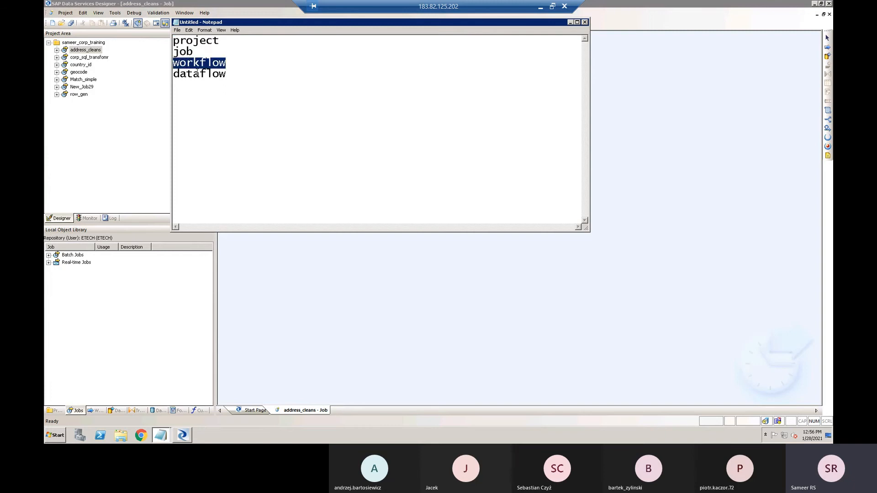
{"action": "double_click", "coordinate": [198, 73]}
{"action": "left_click", "coordinate": [201, 98]}
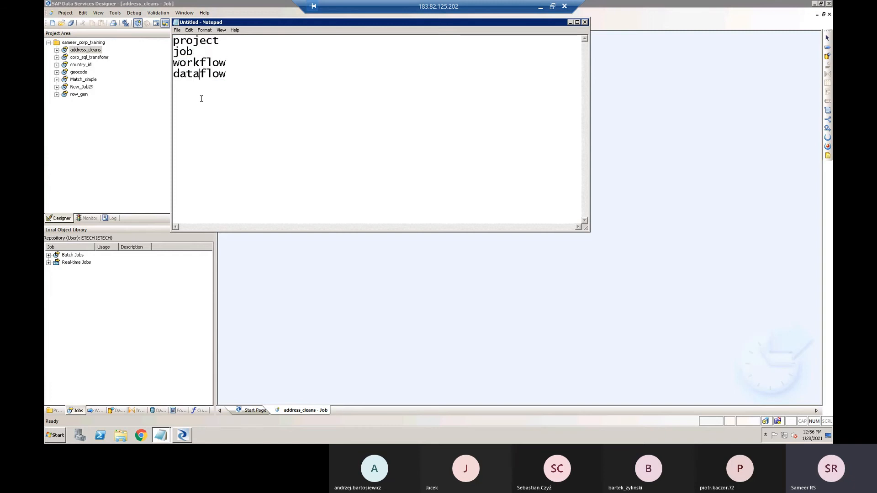
{"action": "double_click", "coordinate": [194, 63]}
{"action": "left_click", "coordinate": [194, 75]}
{"action": "double_click", "coordinate": [189, 52]}
{"action": "double_click", "coordinate": [195, 63]}
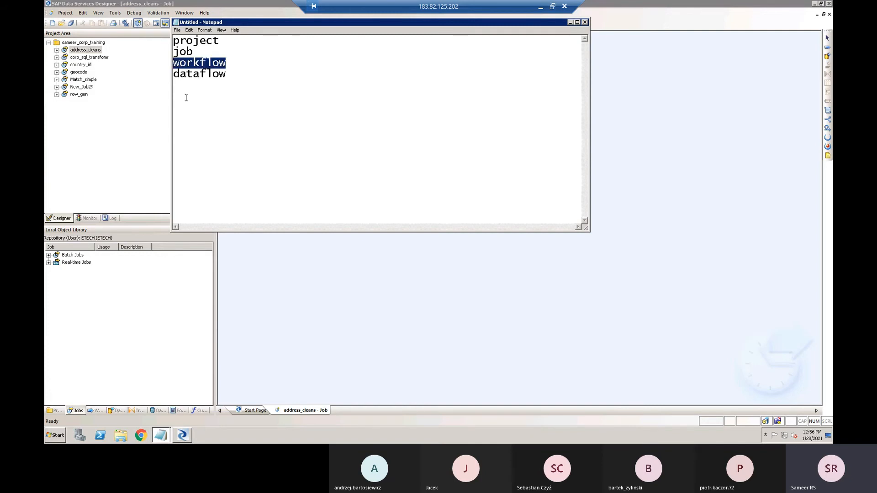
{"action": "left_click", "coordinate": [189, 111]}
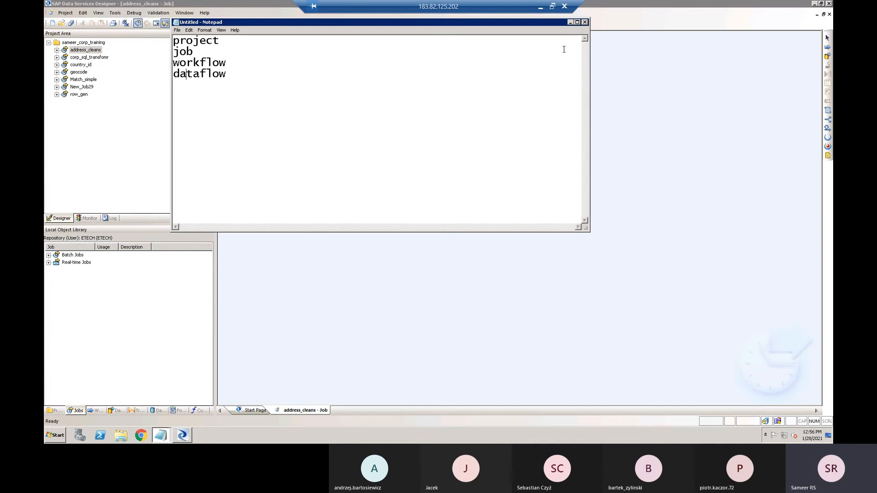
{"action": "left_click", "coordinate": [571, 22]}
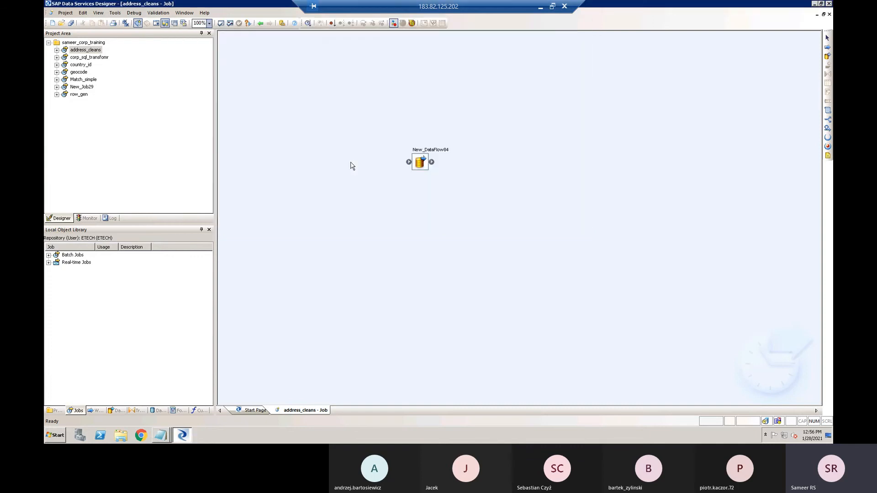
- View the work flows and data flows in the Local Object Library, ending on the work flows list
{"action": "left_click", "coordinate": [95, 410]}
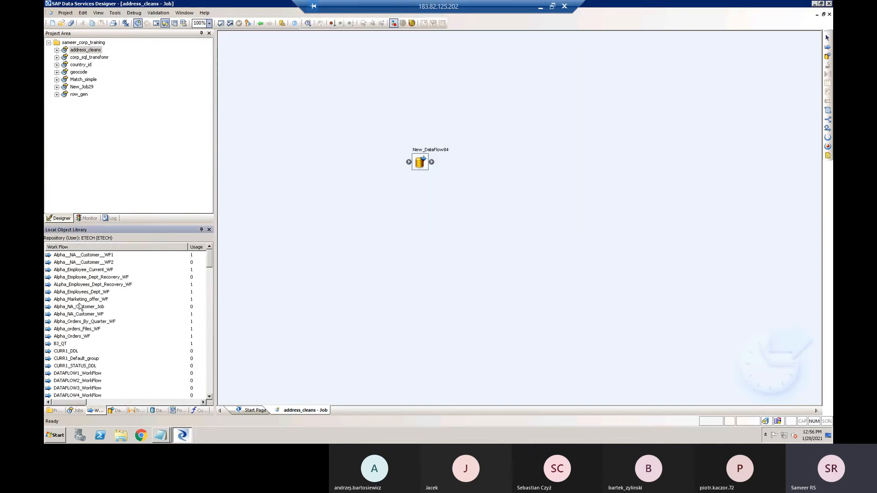
{"action": "left_click", "coordinate": [118, 411]}
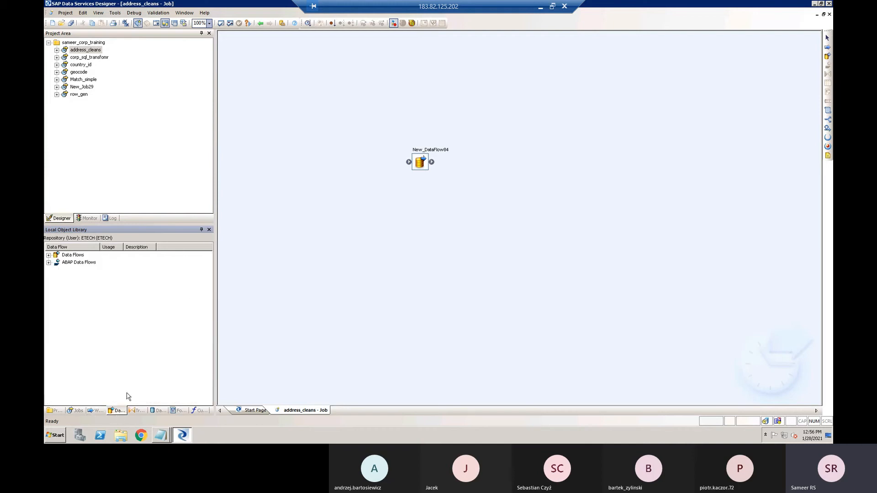
{"action": "left_click", "coordinate": [98, 412]}
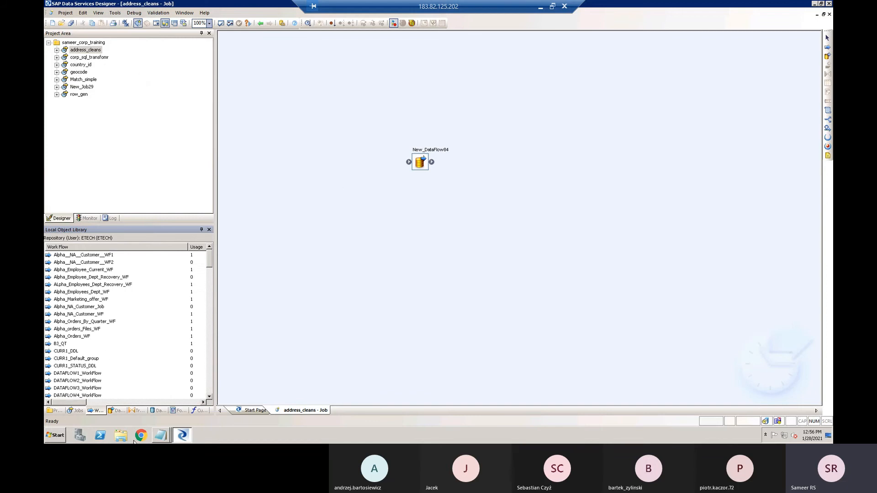
- Bring back the Notepad hierarchy, highlight job, dataflow and workflow to explain their relationship, and return to Data Services Designer
{"action": "mouse_move", "coordinate": [169, 437]}
{"action": "left_click", "coordinate": [169, 418]}
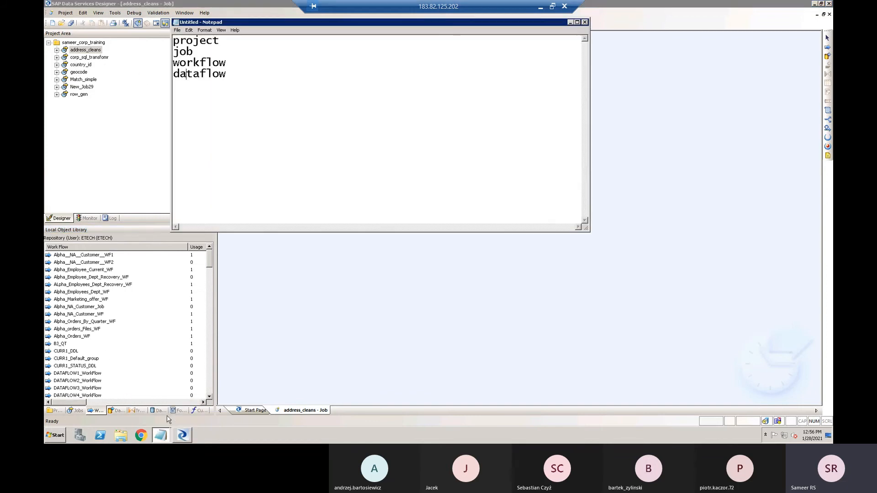
{"action": "double_click", "coordinate": [187, 52]}
{"action": "double_click", "coordinate": [191, 75]}
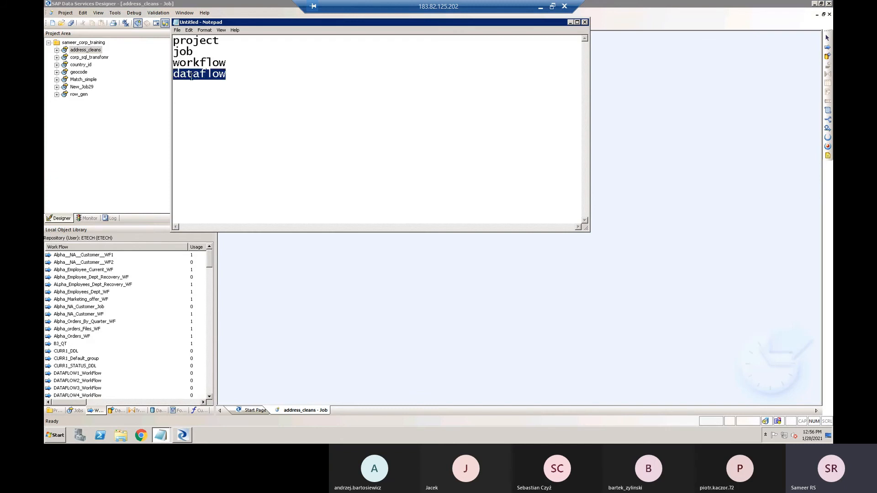
{"action": "double_click", "coordinate": [196, 63]}
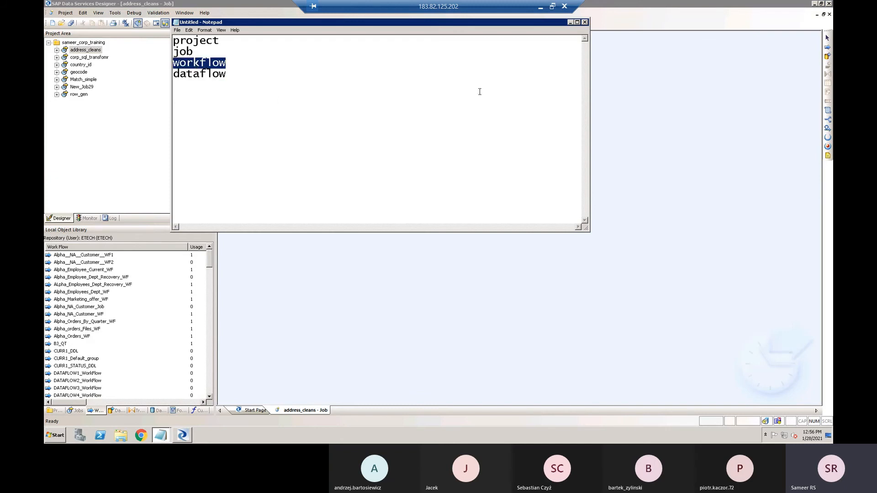
{"action": "double_click", "coordinate": [194, 76]}
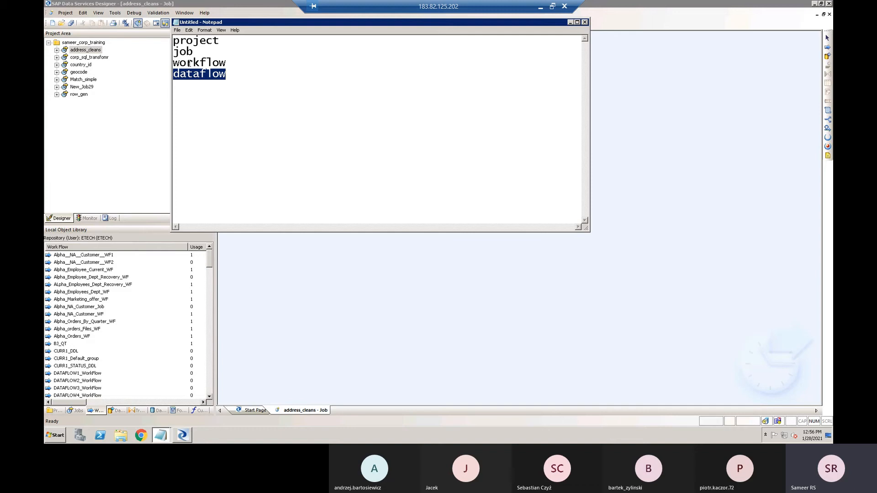
{"action": "left_click", "coordinate": [188, 63]}
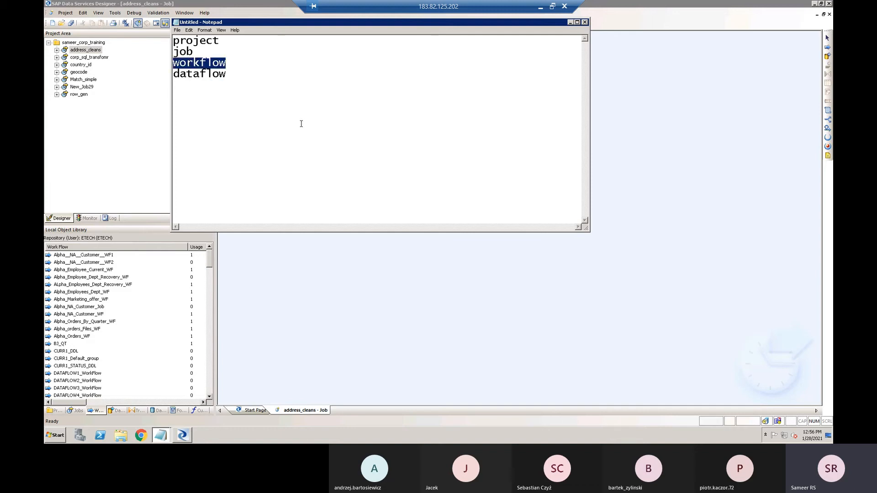
{"action": "left_click", "coordinate": [570, 23]}
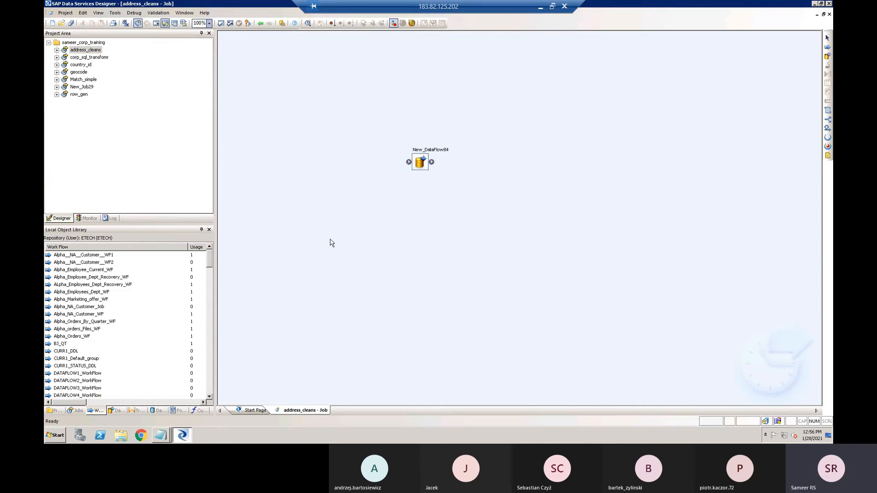
- Open New_DataFlow84 from the address_cleans job to view its contents, and go back to the job and select the data flow there
{"action": "double_click", "coordinate": [83, 50]}
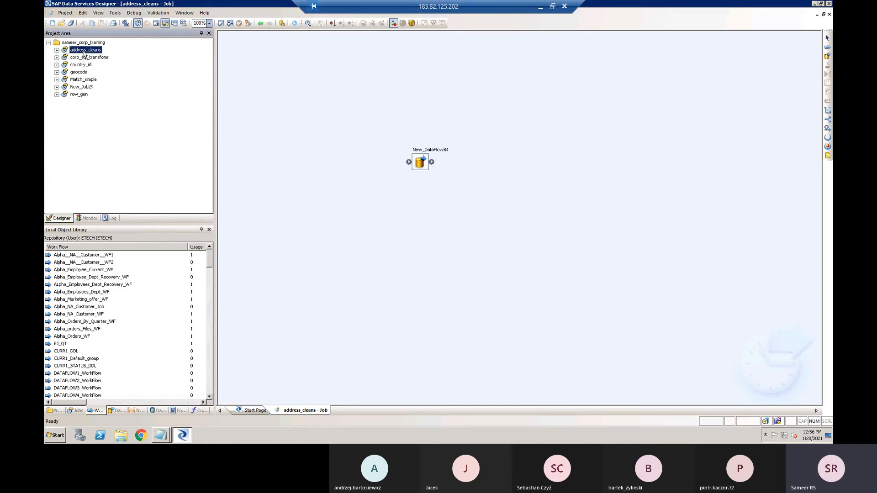
{"action": "double_click", "coordinate": [95, 57]}
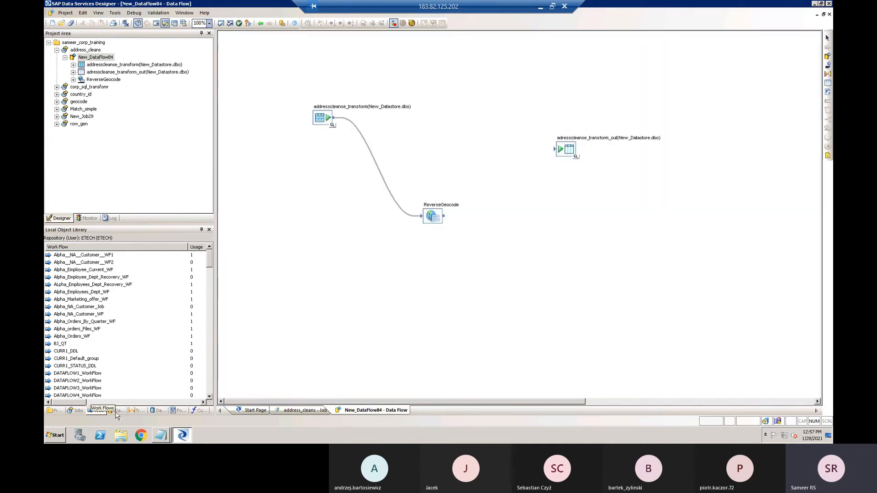
{"action": "left_click", "coordinate": [260, 23]}
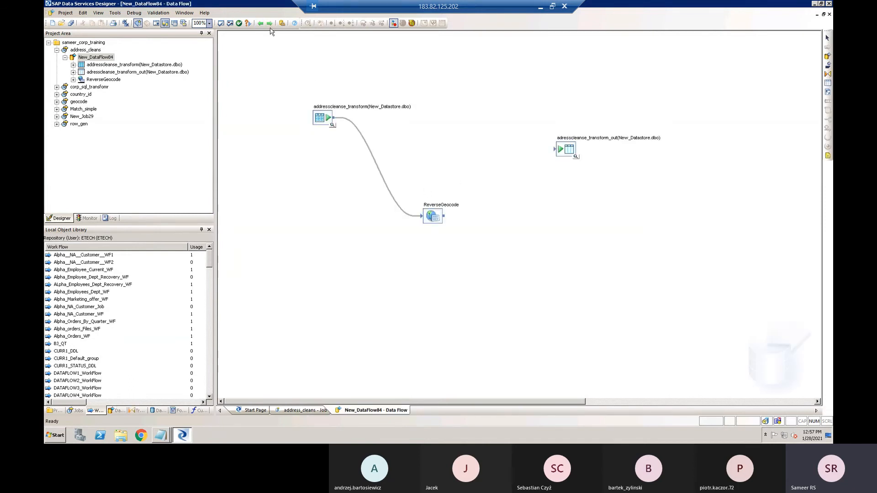
{"action": "left_click", "coordinate": [260, 23]}
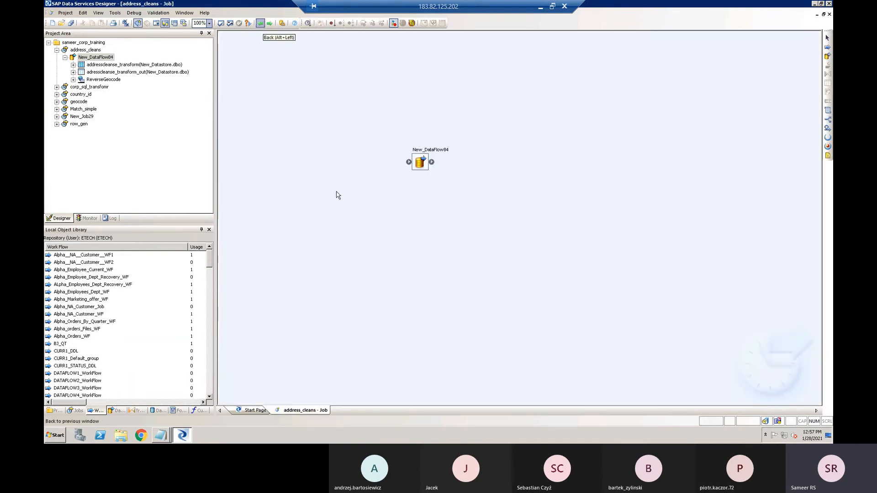
{"action": "left_click", "coordinate": [420, 167]}
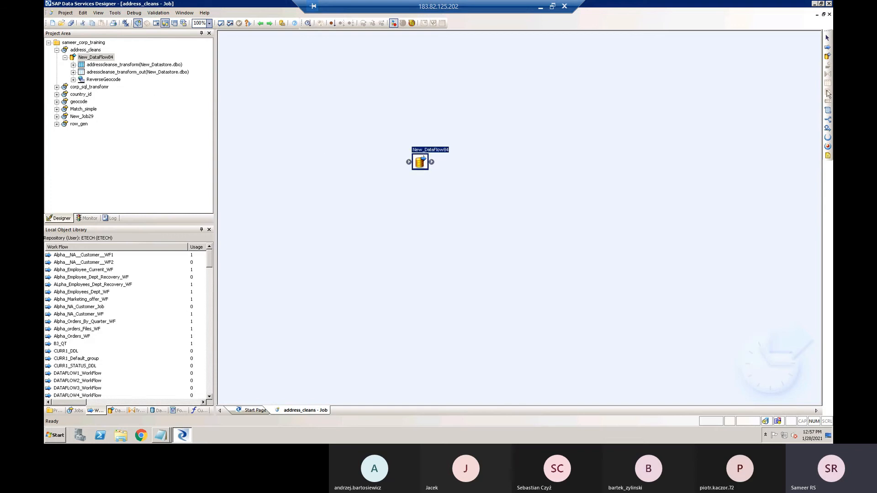
- Add a new work flow to the address_cleans job, above and to the right of New_DataFlow84, and select both objects alternately to compare them
{"action": "left_click", "coordinate": [829, 48]}
{"action": "left_click", "coordinate": [543, 124]}
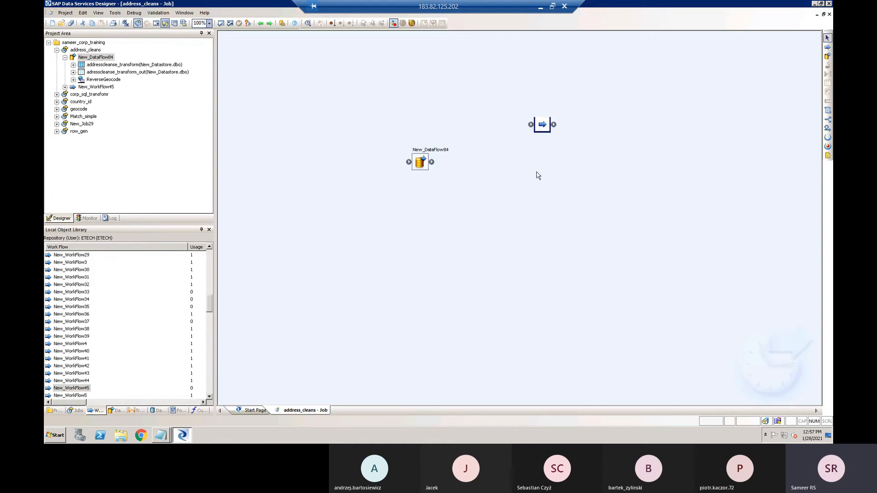
{"action": "left_click", "coordinate": [417, 163]}
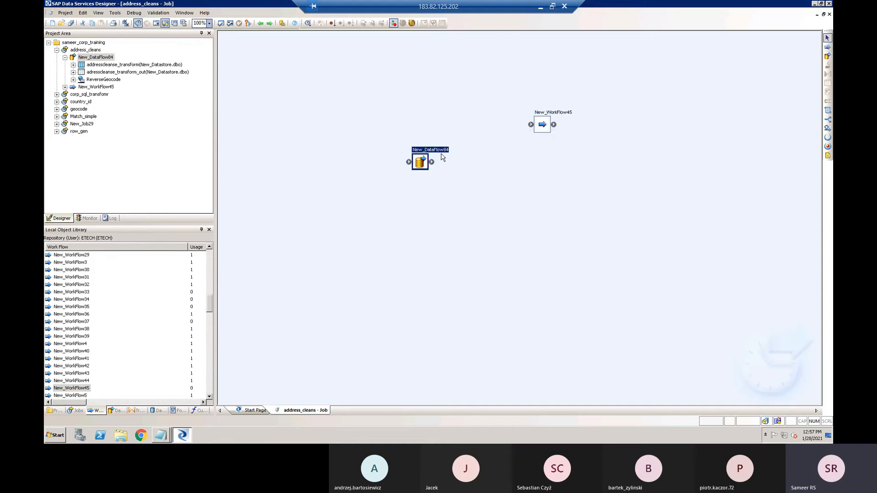
{"action": "left_click", "coordinate": [544, 127]}
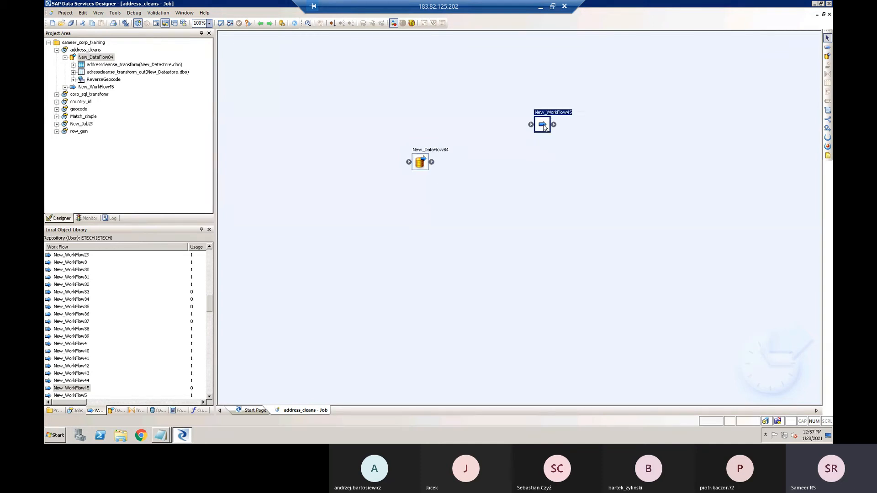
{"action": "left_click", "coordinate": [417, 165]}
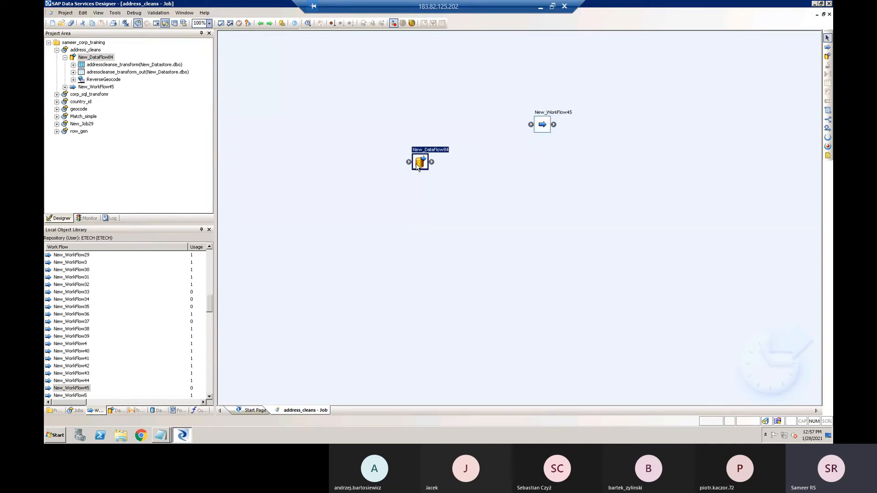
{"action": "left_click", "coordinate": [419, 246]}
- Open the new work flow to view its workspace, and return to the address_cleans job and select the work flow there
{"action": "double_click", "coordinate": [543, 124]}
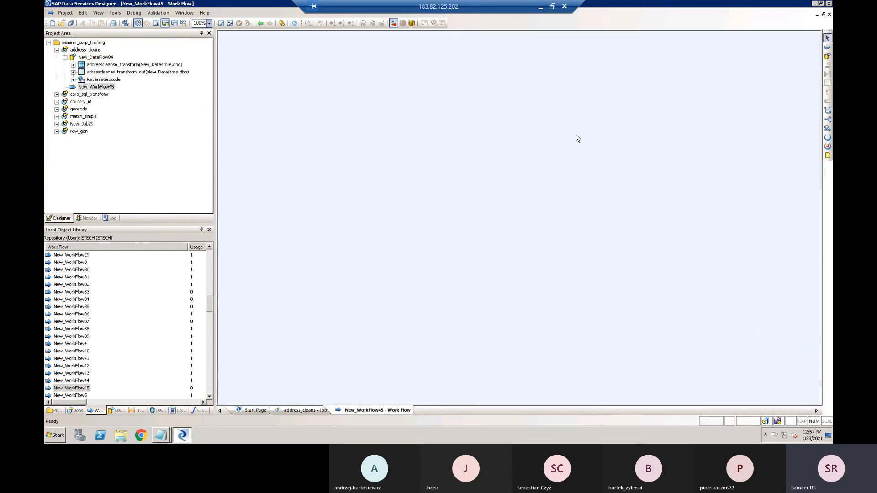
{"action": "left_click", "coordinate": [261, 24]}
{"action": "left_click", "coordinate": [548, 126]}
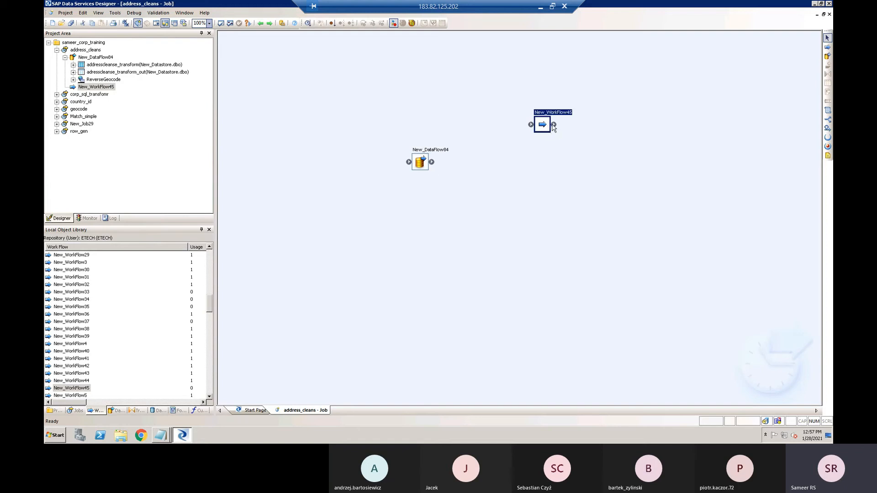
- Open New_DataFlow84 and connect the ReverseGeocode transform to the adresscleanse_transform_out target table
{"action": "double_click", "coordinate": [422, 165]}
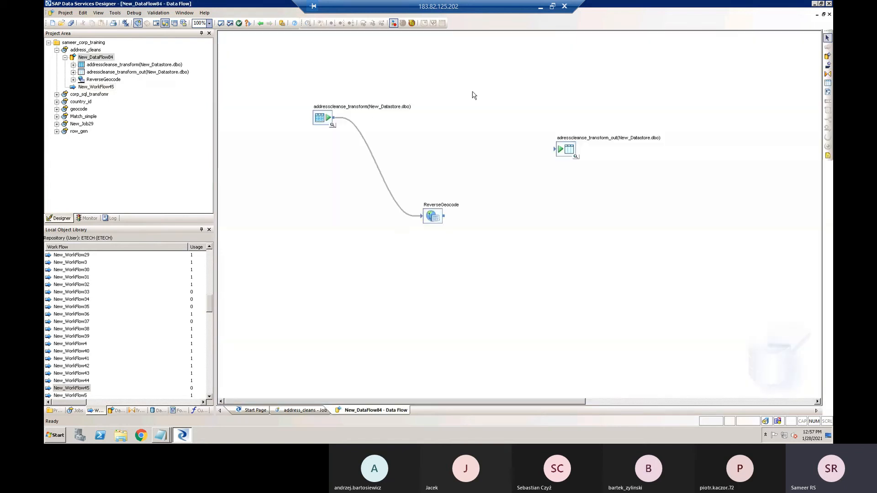
{"action": "right_click", "coordinate": [435, 220]}
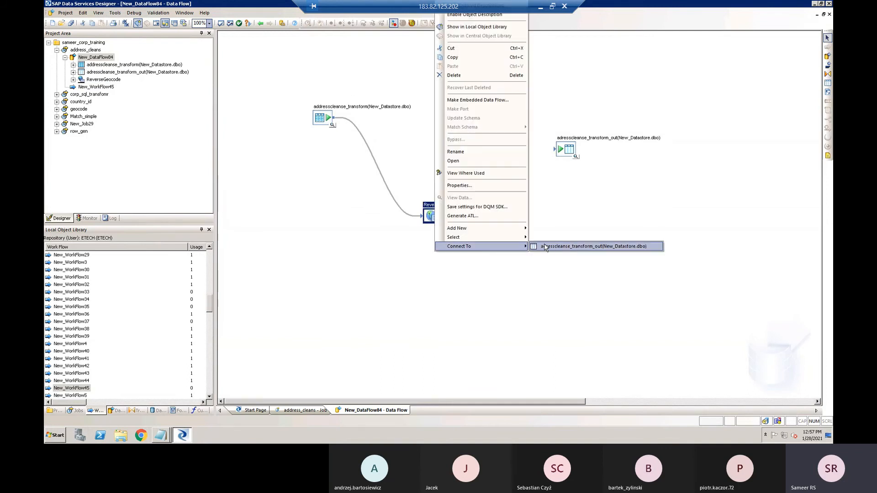
{"action": "left_click", "coordinate": [546, 246]}
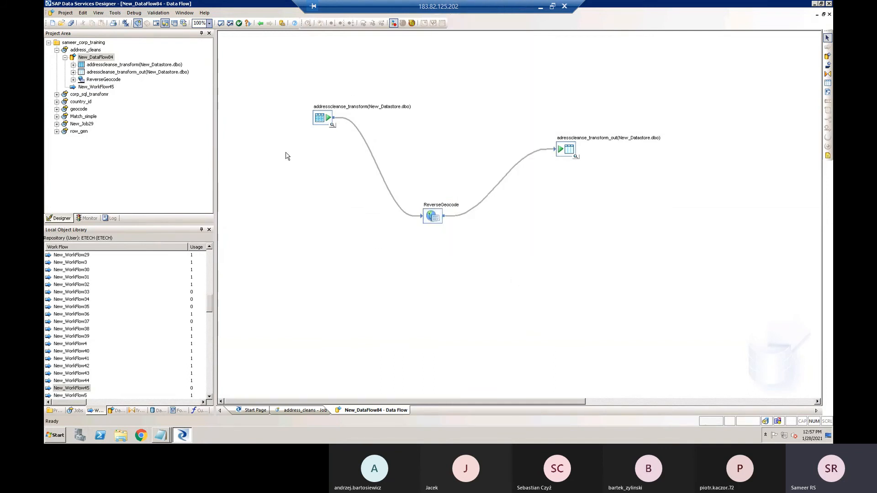
- Select the source table, the ReverseGeocode transform and the target table in turn, twice, to trace the data flow's path
{"action": "left_click", "coordinate": [324, 119]}
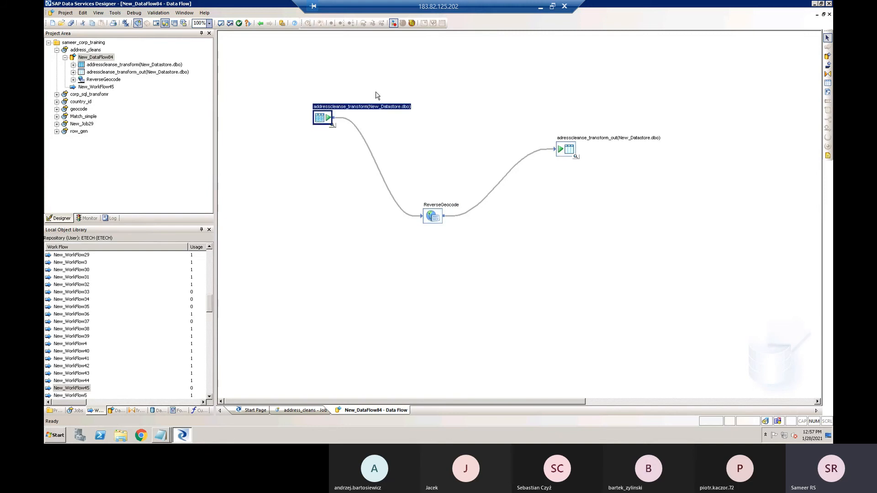
{"action": "left_click", "coordinate": [320, 133]}
{"action": "left_click", "coordinate": [320, 115]}
{"action": "left_click", "coordinate": [432, 219]}
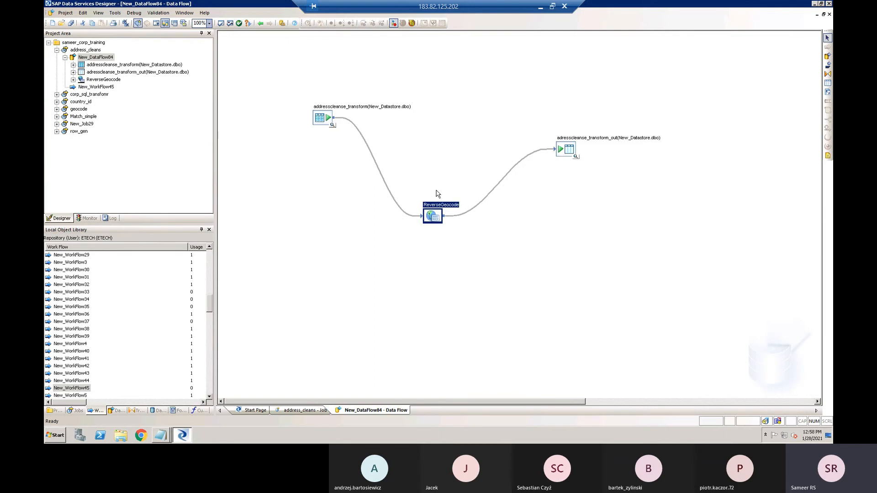
{"action": "left_click", "coordinate": [569, 154]}
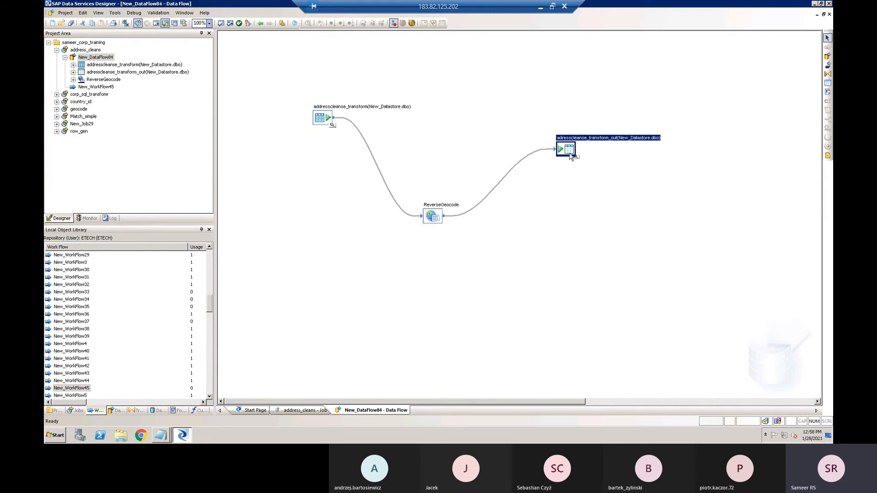
{"action": "left_click", "coordinate": [313, 124]}
{"action": "left_click", "coordinate": [320, 119]}
{"action": "left_click", "coordinate": [434, 217]}
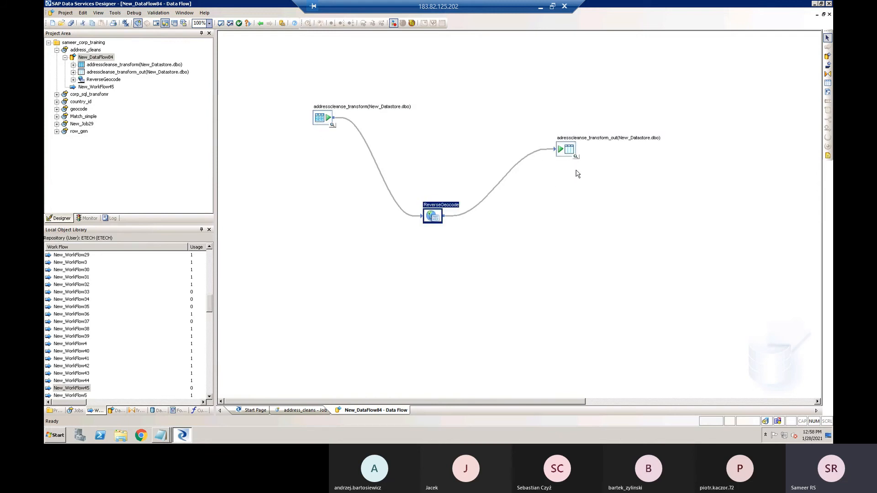
{"action": "left_click", "coordinate": [562, 151]}
- Highlight the entire data flow several times, picking out the ReverseGeocode transform and target table in between, and clear the selection
{"action": "left_click_drag", "start_coordinate": [276, 65], "coordinate": [734, 283]}
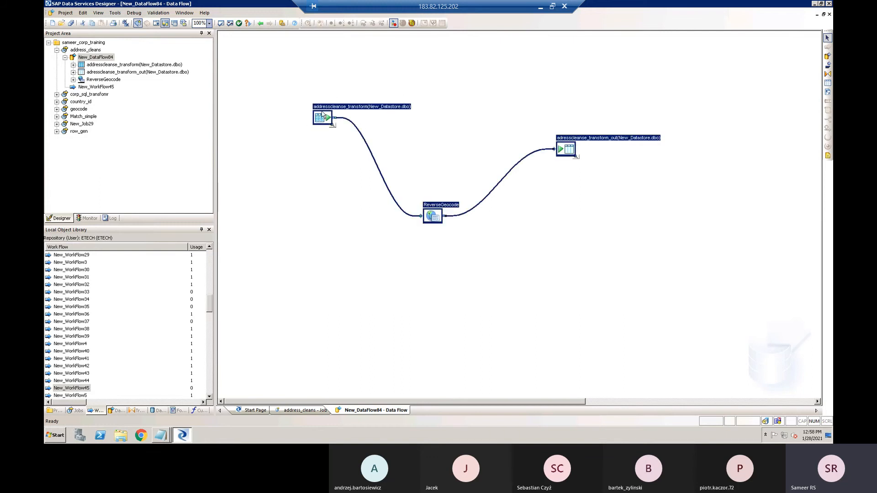
{"action": "left_click", "coordinate": [436, 222]}
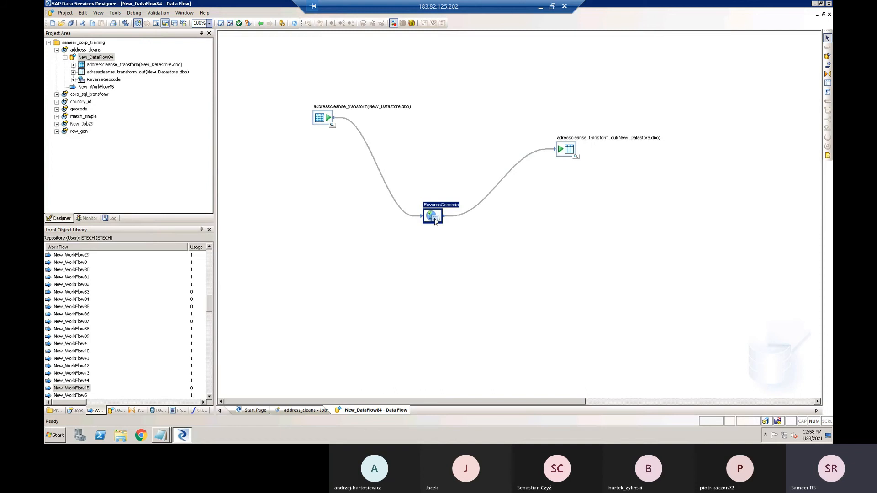
{"action": "left_click", "coordinate": [563, 151]}
{"action": "left_click_drag", "start_coordinate": [275, 58], "coordinate": [684, 262]}
{"action": "left_click", "coordinate": [569, 279]}
{"action": "left_click_drag", "start_coordinate": [284, 70], "coordinate": [698, 271]}
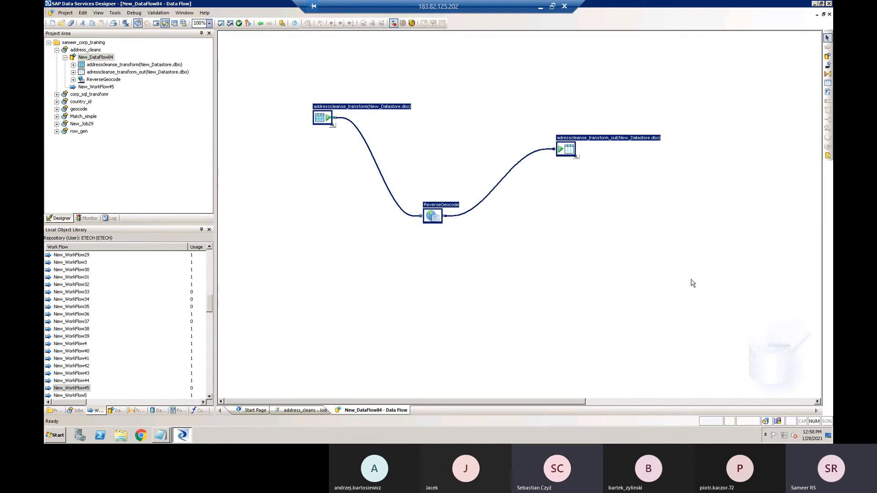
{"action": "left_click", "coordinate": [358, 323]}
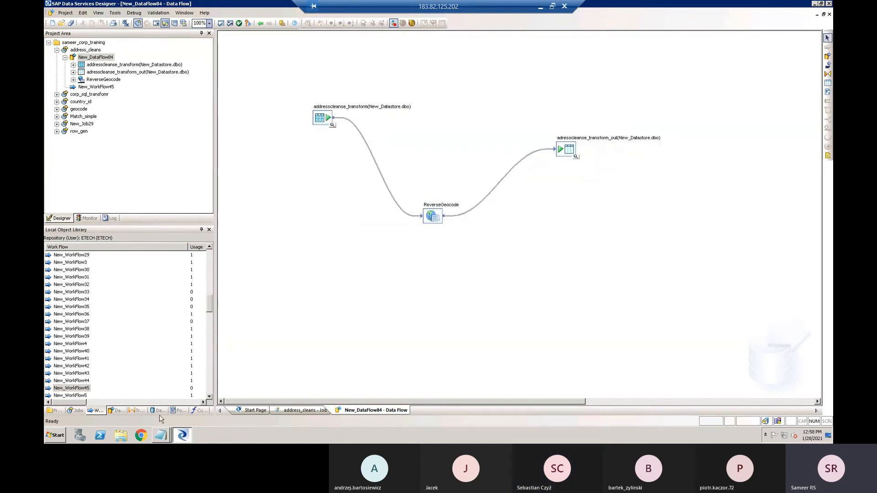
- View the data flows and work flows in the Local Object Library, and expand and collapse the Data Integrator transforms
{"action": "left_click", "coordinate": [117, 412]}
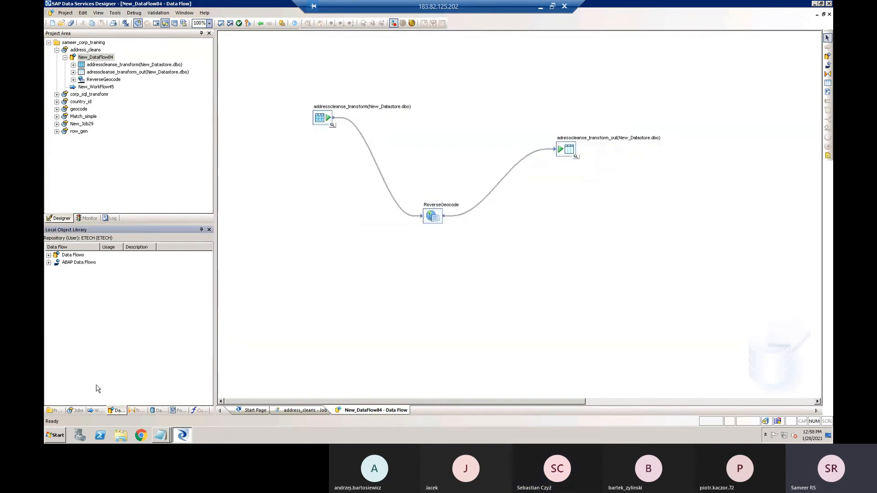
{"action": "left_click", "coordinate": [91, 413]}
{"action": "left_click", "coordinate": [116, 412]}
{"action": "left_click", "coordinate": [135, 412]}
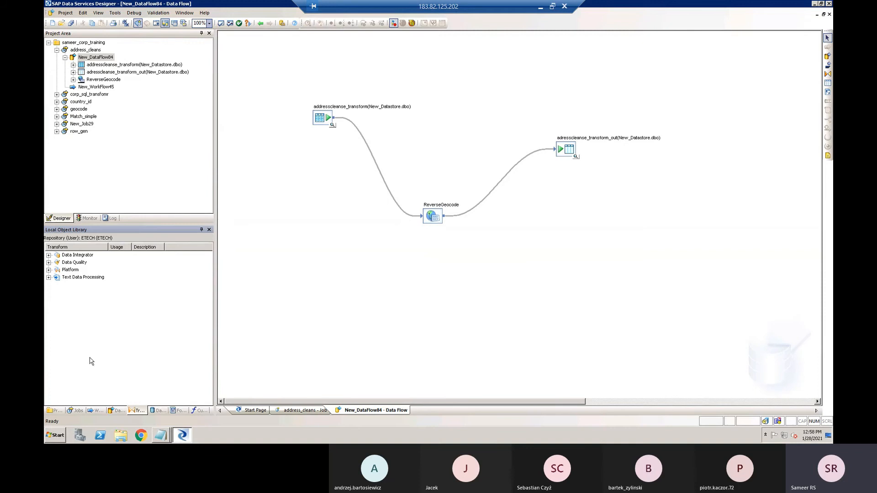
{"action": "left_click", "coordinate": [48, 255]}
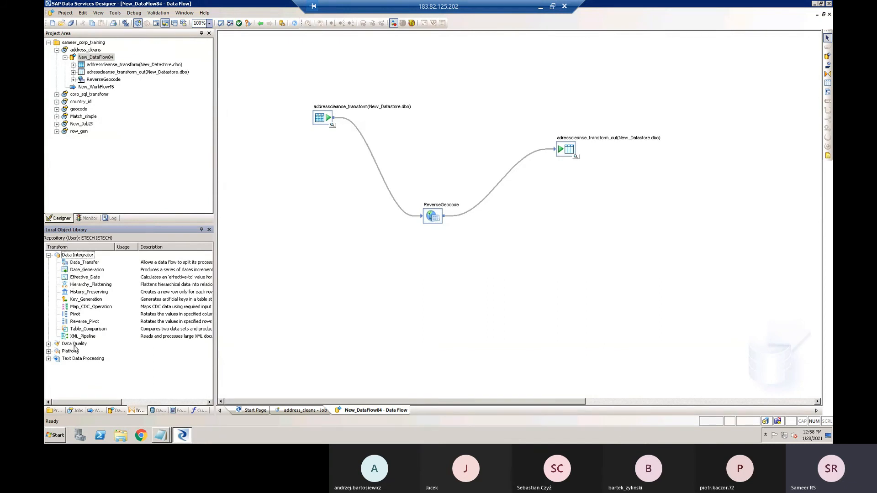
{"action": "left_click", "coordinate": [49, 255]}
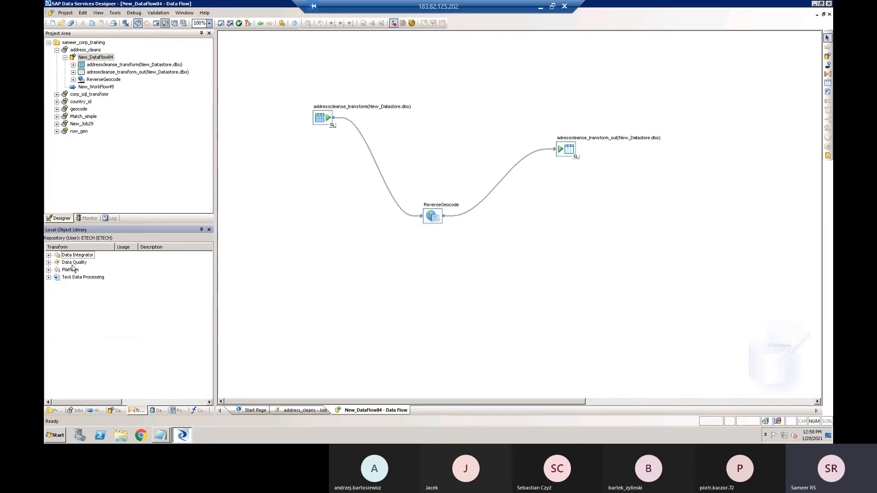
- Expand the Data Quality transforms to review them, and collapse the category again
{"action": "left_click", "coordinate": [74, 263]}
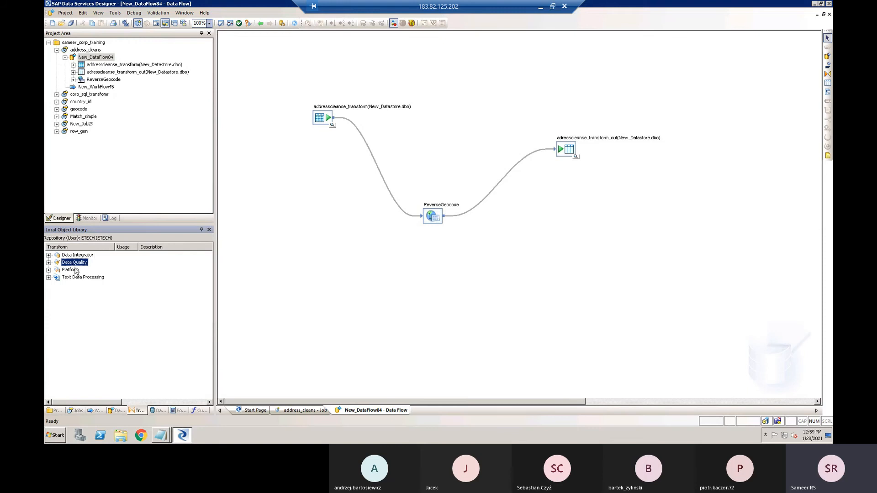
{"action": "left_click", "coordinate": [49, 263]}
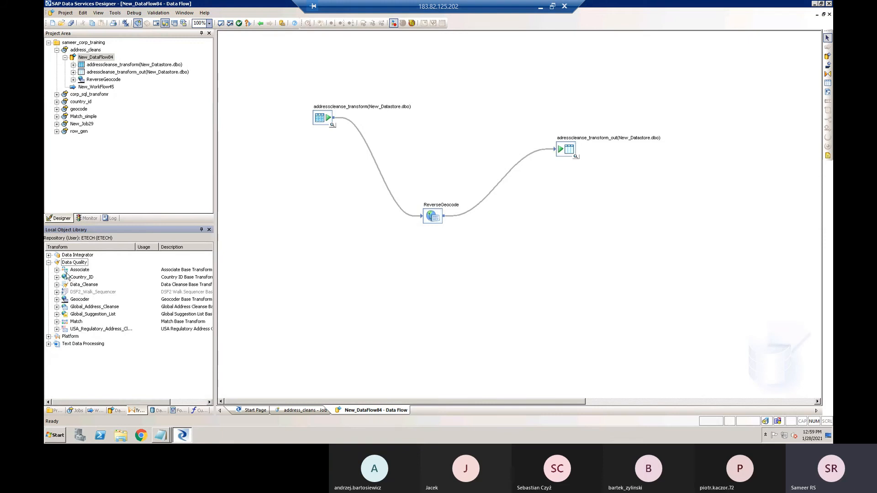
{"action": "left_click", "coordinate": [49, 263]}
{"action": "left_click", "coordinate": [76, 264]}
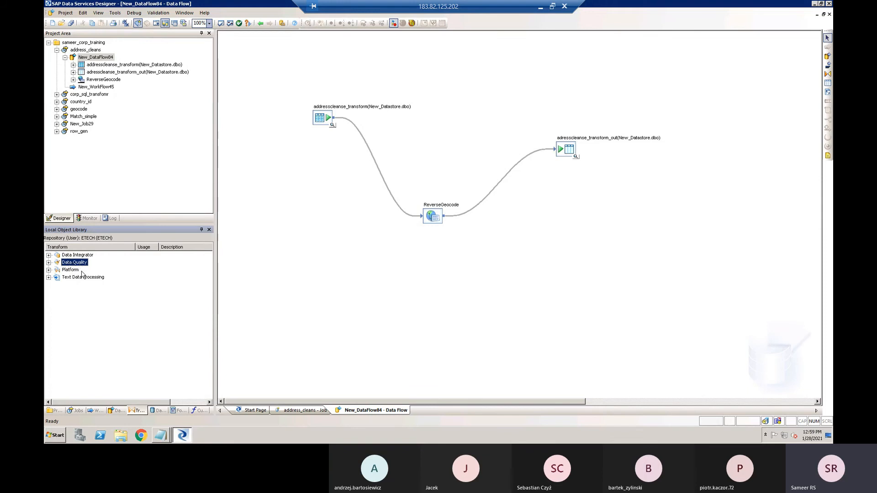
- Review the Platform and Text Data Processing transforms, collapsing each category again, and show the datastores list in the Local Object Library
{"action": "left_click", "coordinate": [48, 270]}
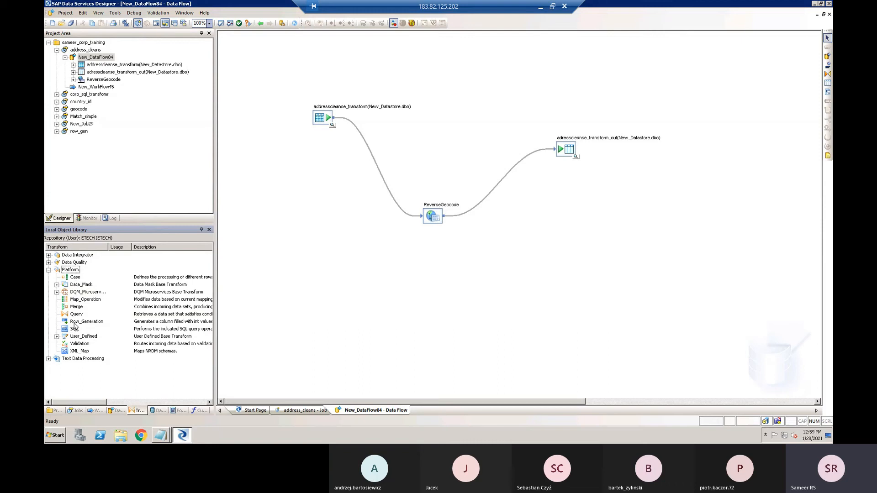
{"action": "left_click", "coordinate": [49, 270]}
{"action": "left_click", "coordinate": [49, 277]}
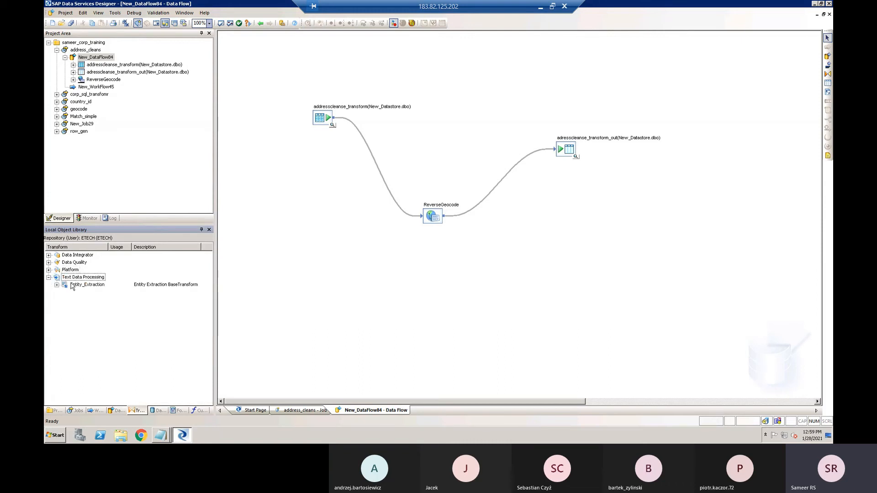
{"action": "left_click", "coordinate": [49, 277]}
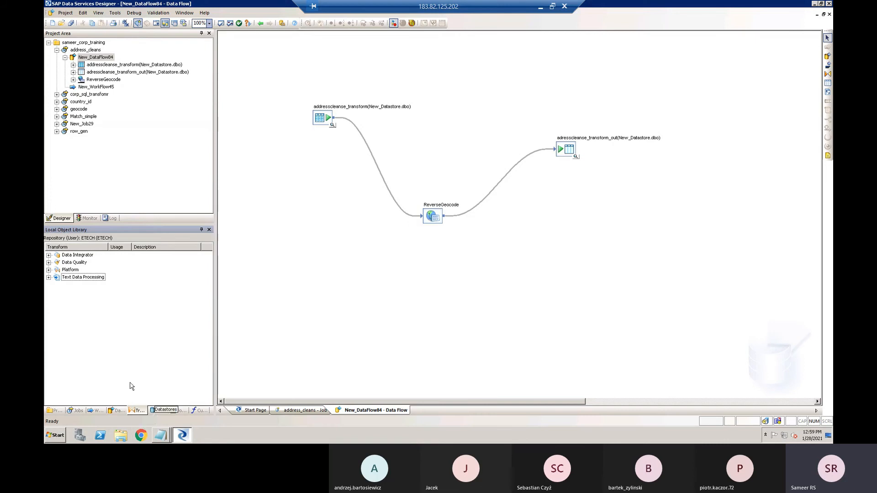
{"action": "left_click", "coordinate": [155, 411]}
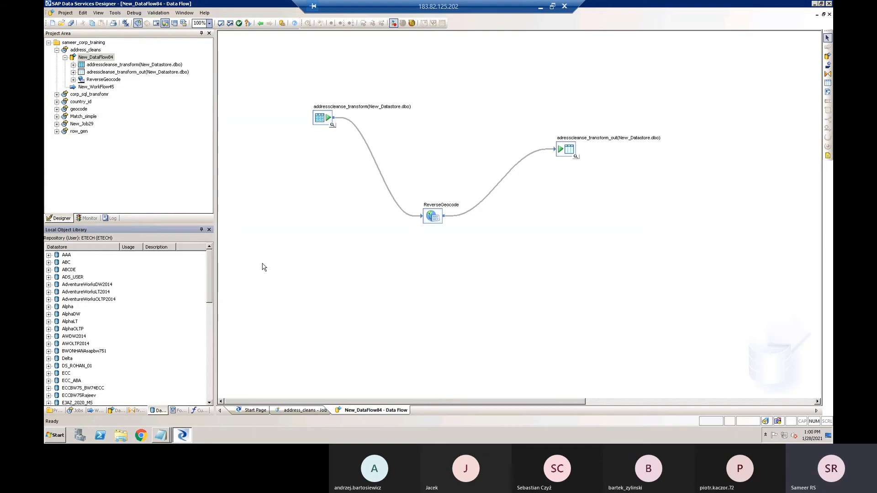
- Switch to the Notepad notes on SAP BODS and highlight the legacy systems, non-legacy systems and "BUSINESS OBJECT DATA SERVICES" to explain their relationship
{"action": "mouse_move", "coordinate": [167, 435]}
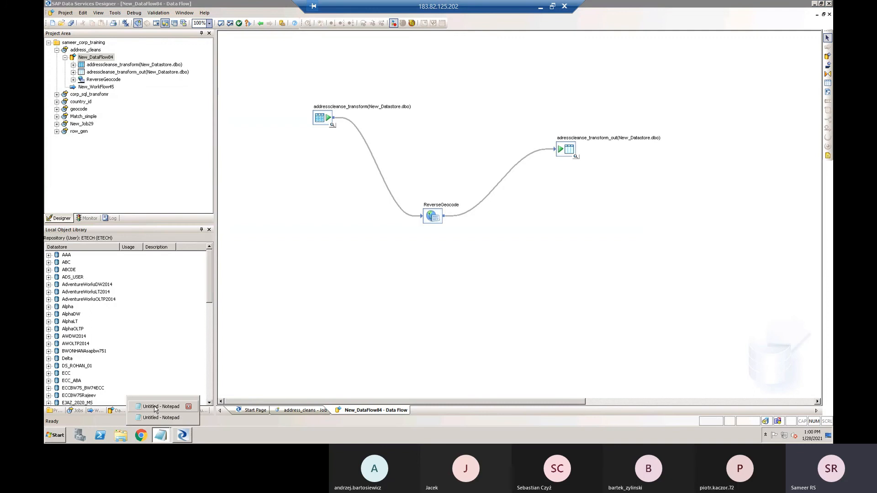
{"action": "left_click", "coordinate": [156, 412]}
{"action": "left_click", "coordinate": [212, 265]}
{"action": "left_click_drag", "start_coordinate": [251, 362], "coordinate": [489, 366]}
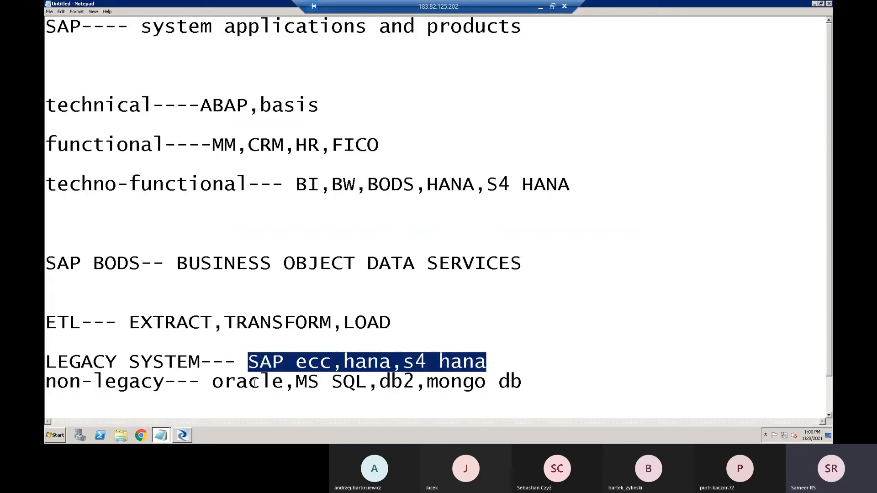
{"action": "left_click_drag", "start_coordinate": [216, 382], "coordinate": [545, 374]}
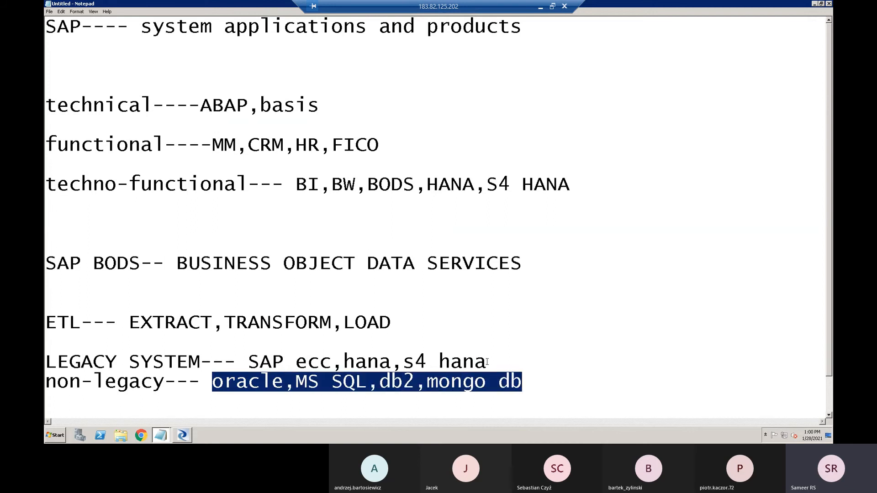
{"action": "left_click_drag", "start_coordinate": [181, 264], "coordinate": [562, 269]}
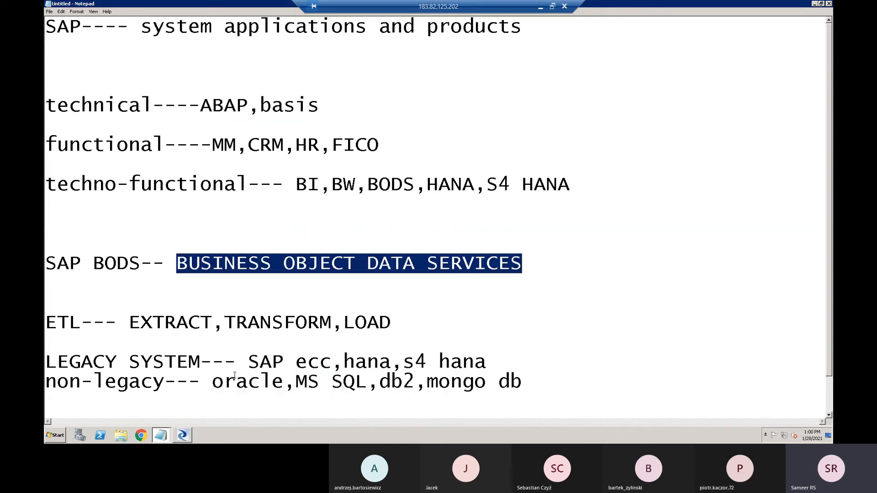
{"action": "left_click_drag", "start_coordinate": [213, 382], "coordinate": [543, 378]}
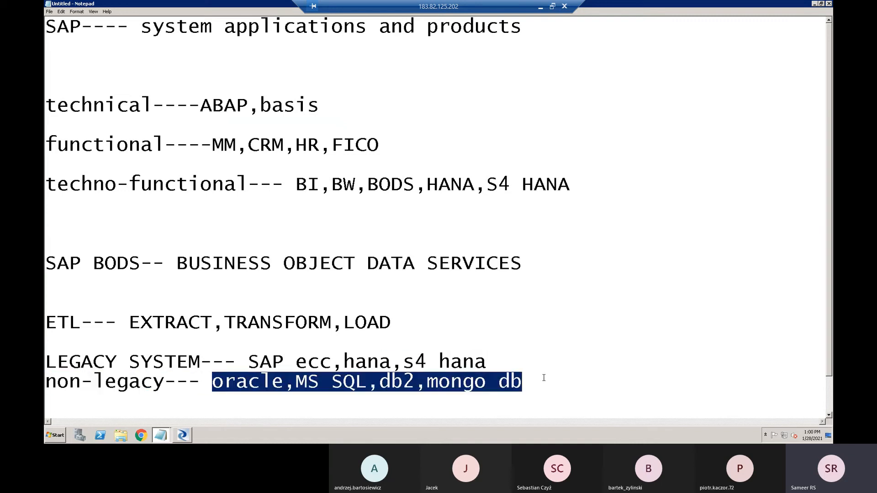
{"action": "left_click_drag", "start_coordinate": [179, 264], "coordinate": [541, 257]}
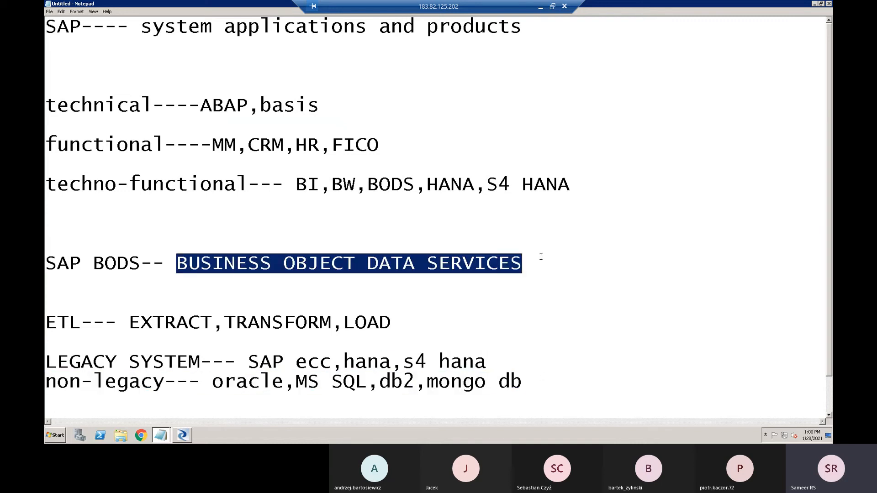
- Switch to Data Services Designer, show the file formats in the Local Object Library, and point out the addresscleanse_transform source table in the data flow
{"action": "left_click", "coordinate": [183, 436]}
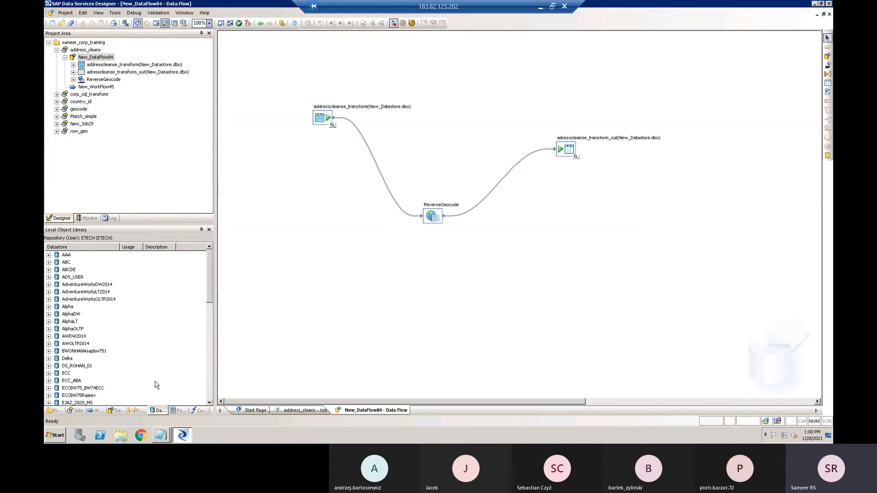
{"action": "left_click", "coordinate": [178, 410]}
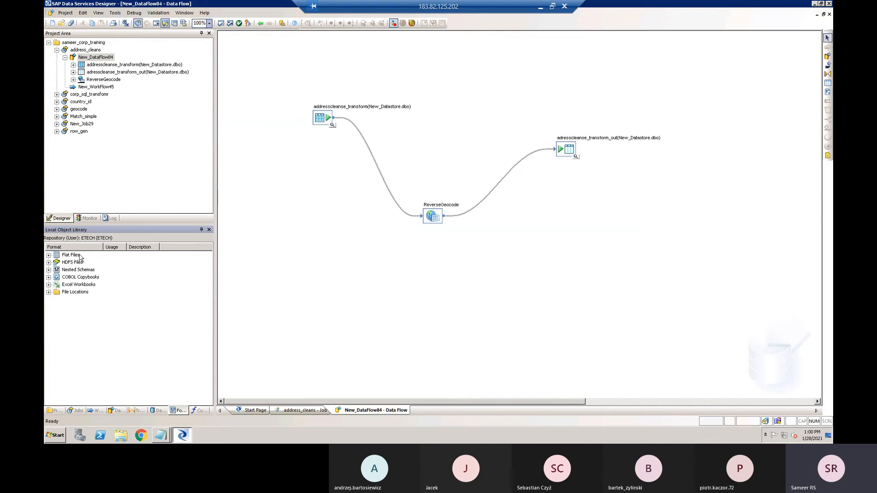
{"action": "mouse_move", "coordinate": [164, 436]}
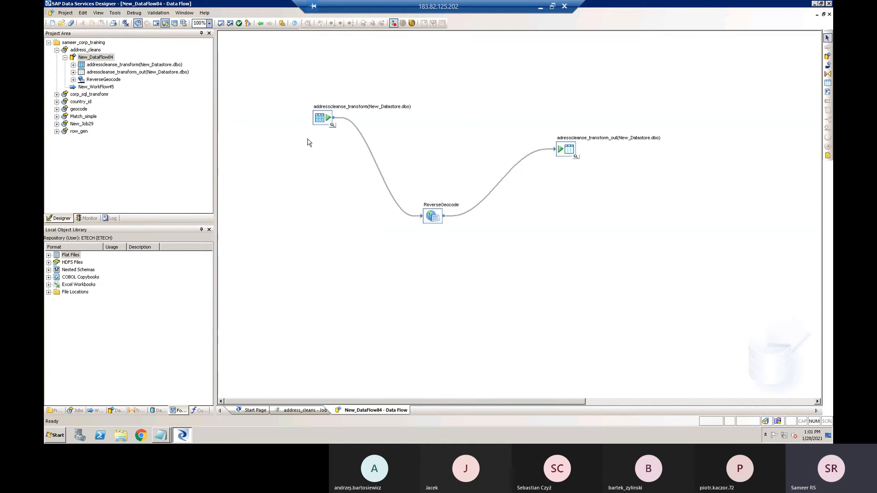
{"action": "left_click", "coordinate": [318, 120]}
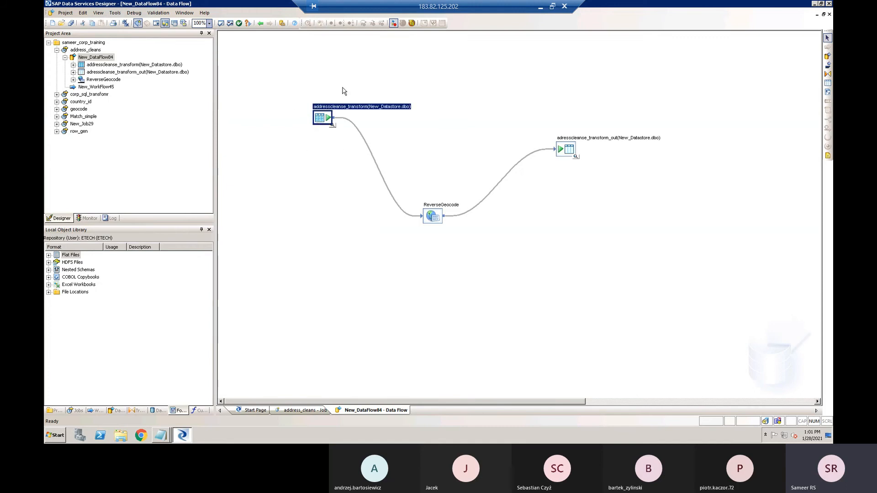
{"action": "left_click", "coordinate": [322, 182]}
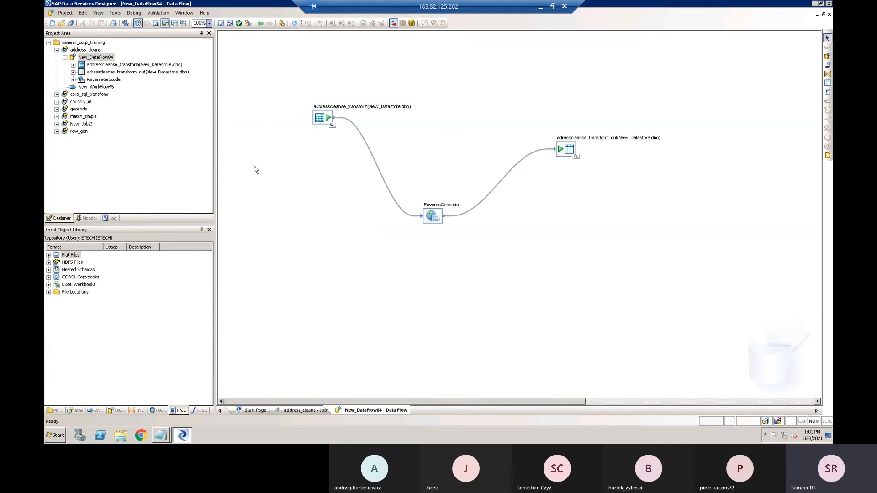
{"action": "left_click", "coordinate": [321, 120]}
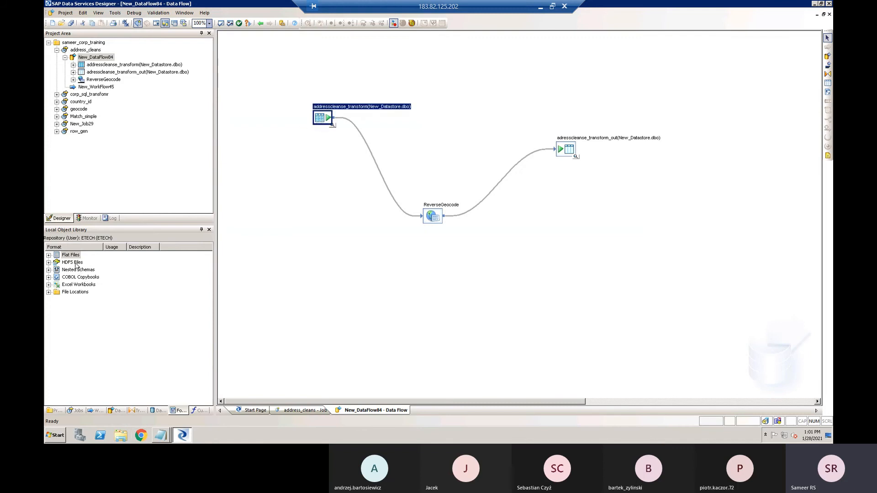
- Point out HDFS Files, Nested Schemas and Excel Workbooks among the formats, and relate them to the data flow's source table
{"action": "left_click", "coordinate": [75, 263]}
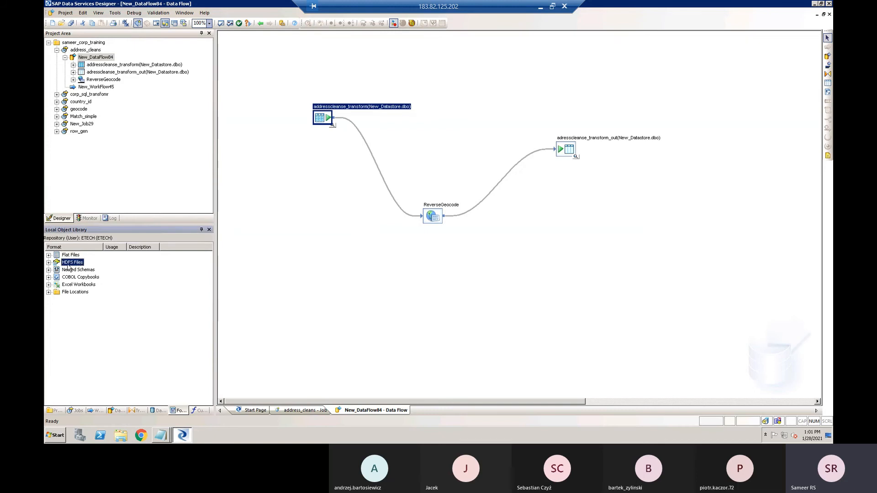
{"action": "left_click", "coordinate": [80, 271]}
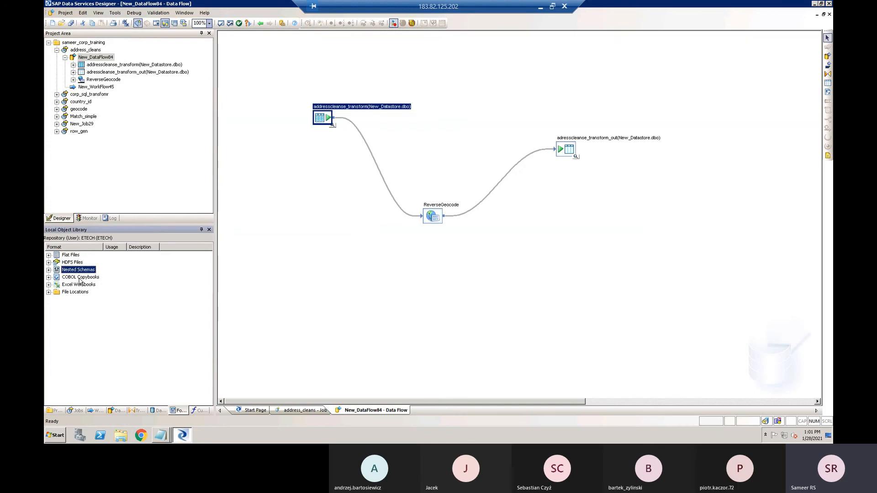
{"action": "left_click", "coordinate": [76, 283]}
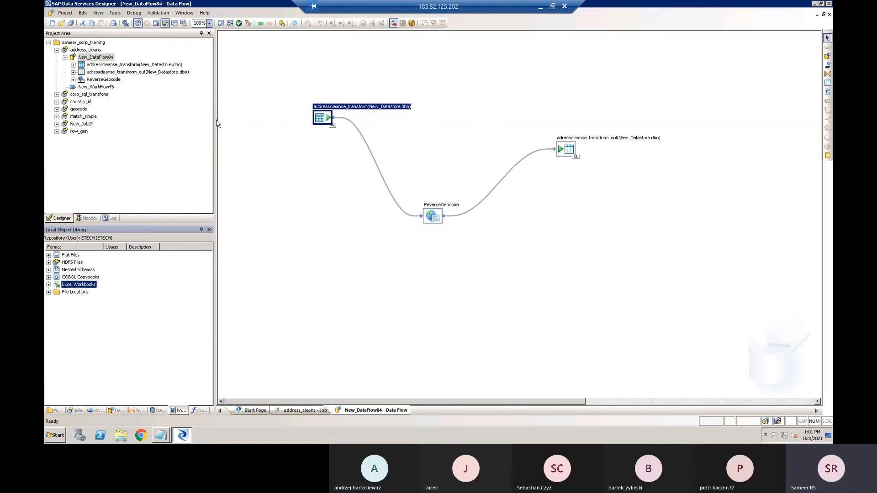
{"action": "left_click", "coordinate": [294, 162]}
{"action": "left_click", "coordinate": [321, 122]}
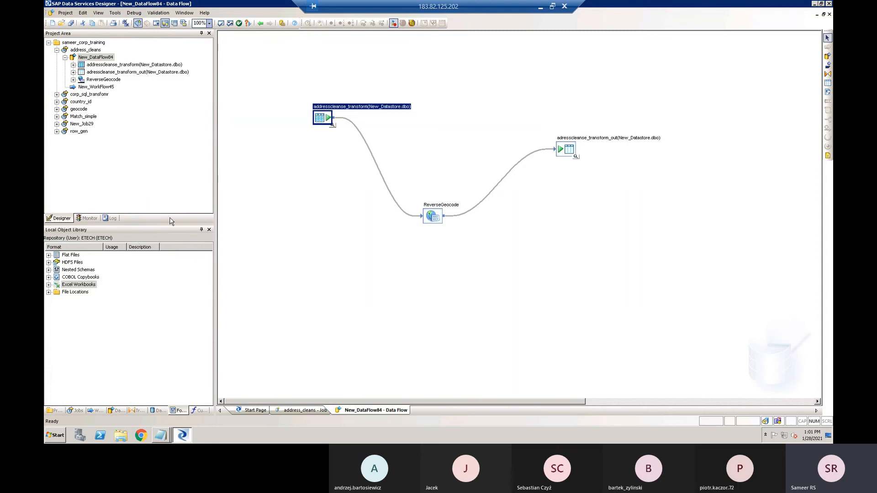
- Show the functions in the Local Object Library, expand Custom Functions to review its entries, and collapse it again
{"action": "left_click", "coordinate": [200, 410]}
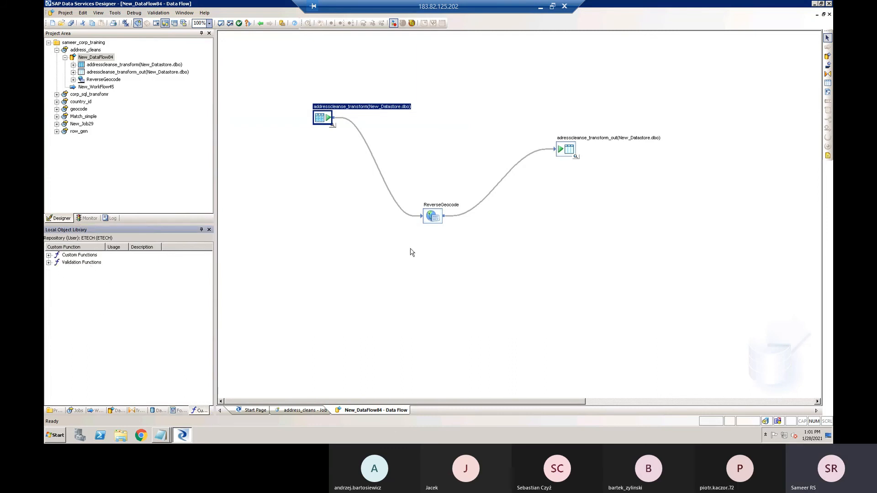
{"action": "left_click", "coordinate": [48, 255]}
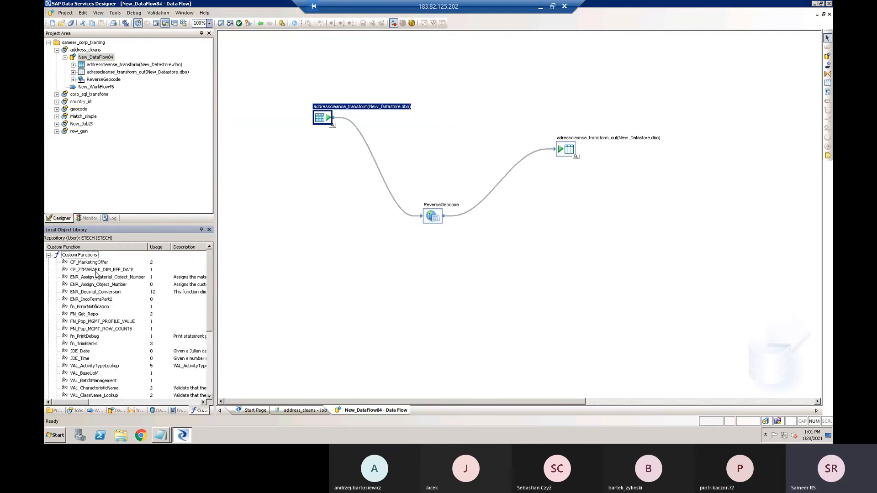
{"action": "scroll", "coordinate": [97, 289], "scroll_direction": "down", "scroll_amount": 8}
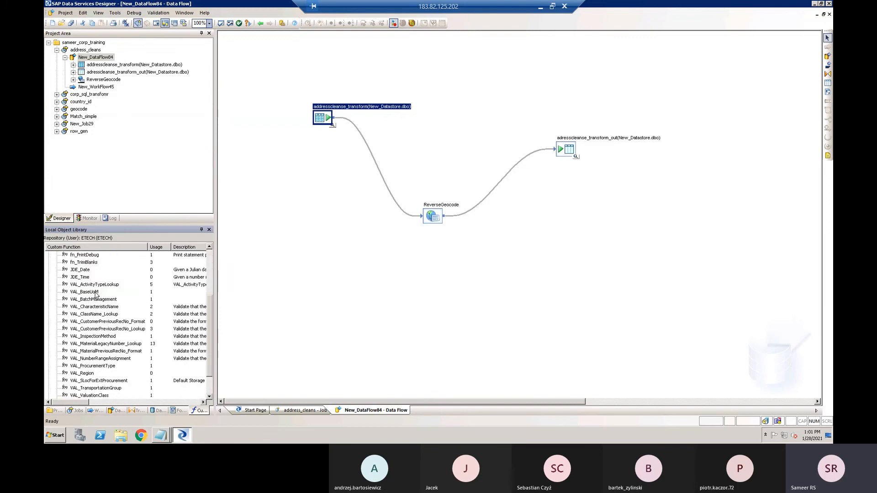
{"action": "scroll", "coordinate": [90, 314], "scroll_direction": "up", "scroll_amount": 6}
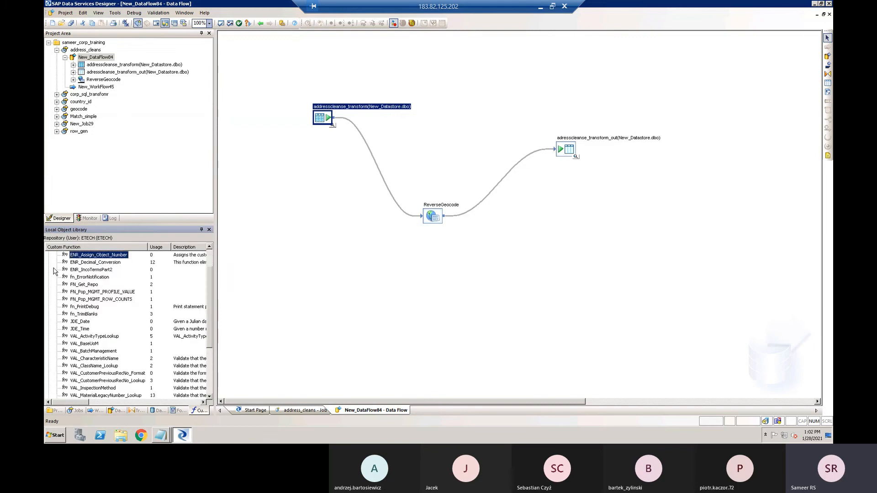
{"action": "scroll", "coordinate": [54, 271], "scroll_direction": "up", "scroll_amount": 1}
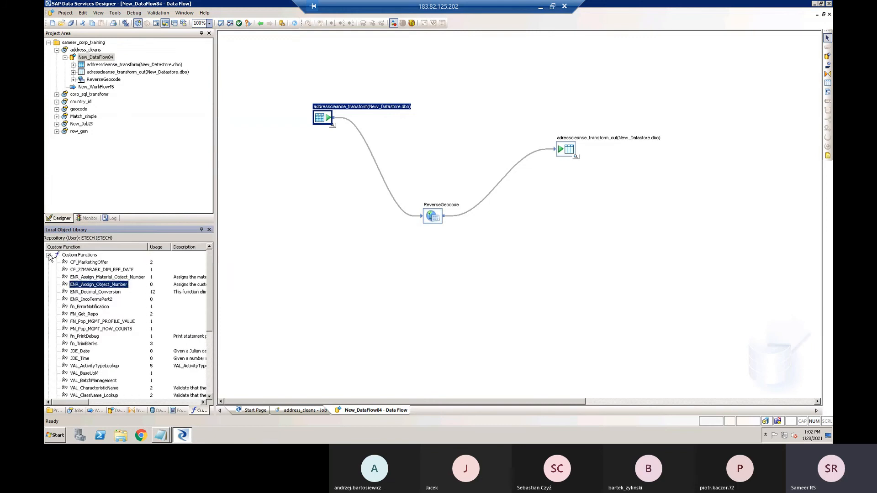
{"action": "left_click", "coordinate": [48, 255]}
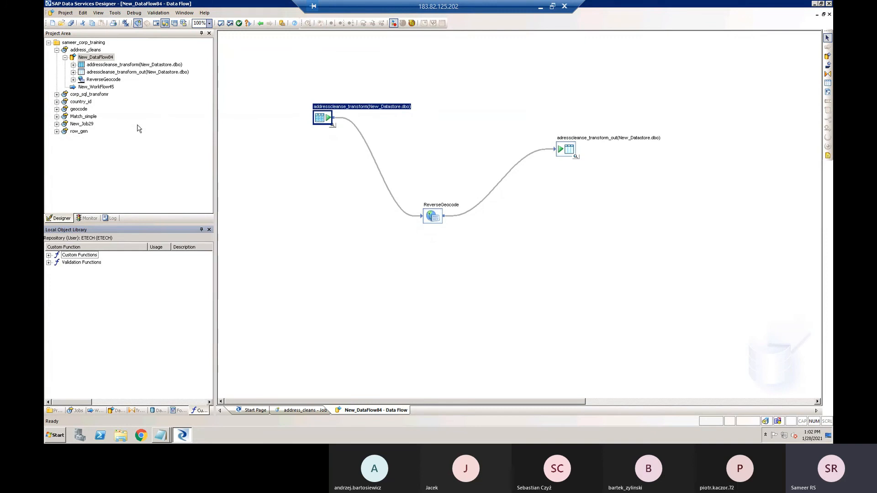
- Open the Data Services Management Console from the Designer and enter ACCENTCLIENT4 as the system on its logon page
{"action": "left_click", "coordinate": [115, 13]}
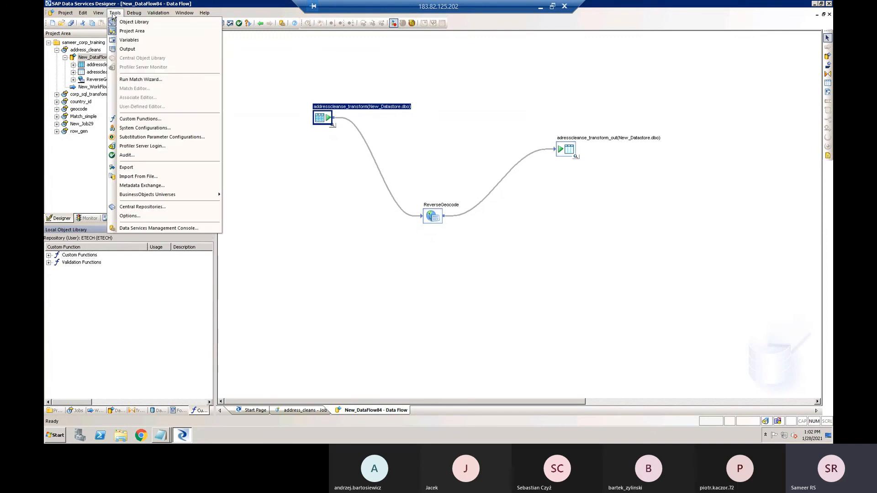
{"action": "left_click", "coordinate": [154, 228]}
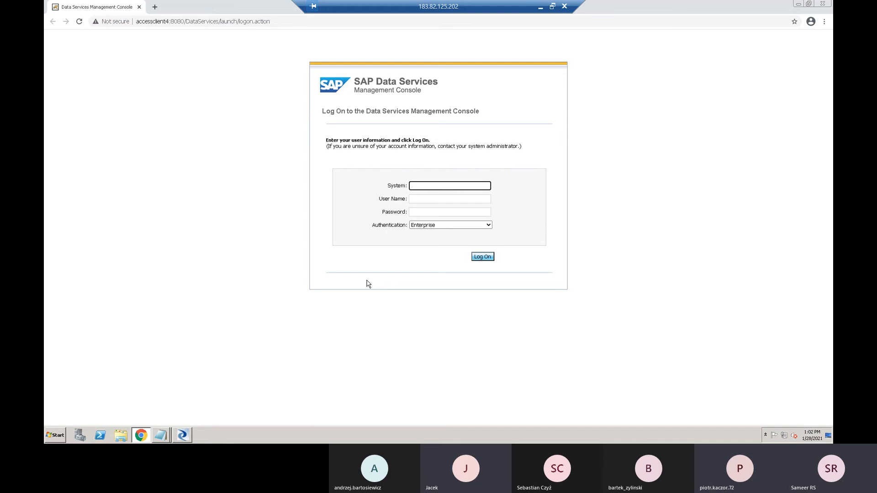
{"action": "type", "text": "ACCENTC"}
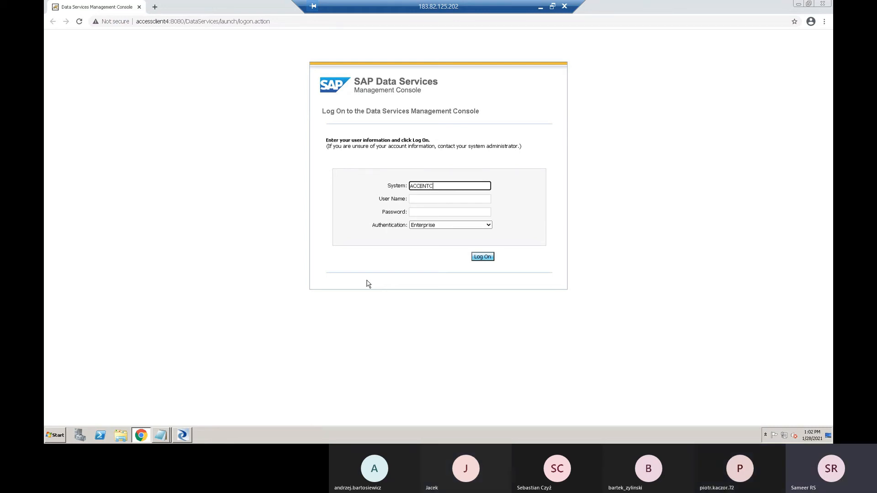
{"action": "type", "text": "LIENT4"}
- Minimise the remote session and the meeting window, and return to Data Services Designer in the remote session
{"action": "left_click", "coordinate": [541, 8]}
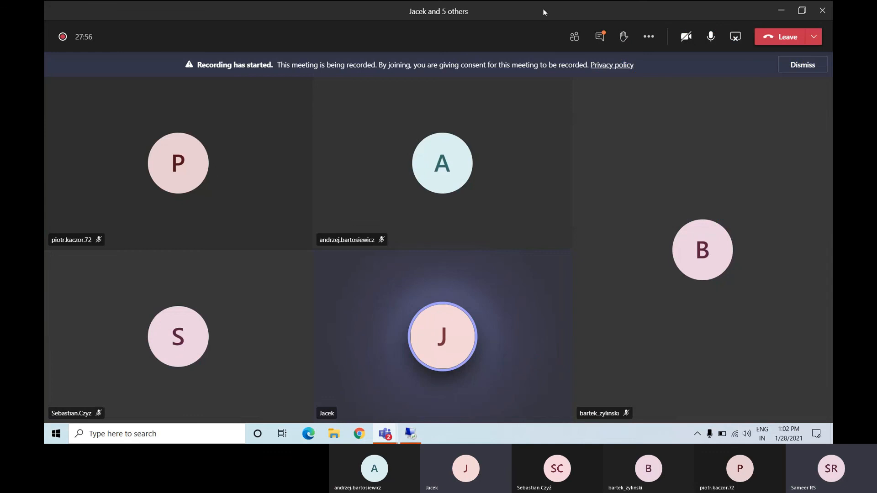
{"action": "mouse_move", "coordinate": [558, 3]}
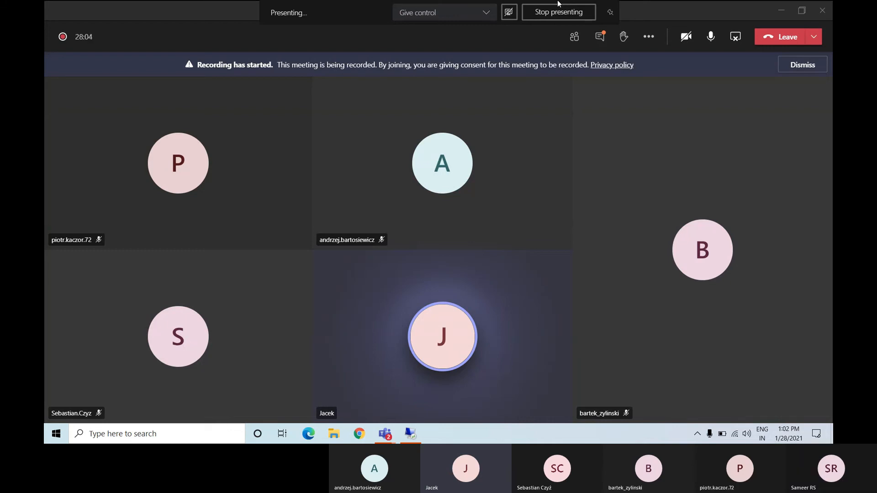
{"action": "left_click", "coordinate": [558, 12]}
{"action": "left_click", "coordinate": [780, 11]}
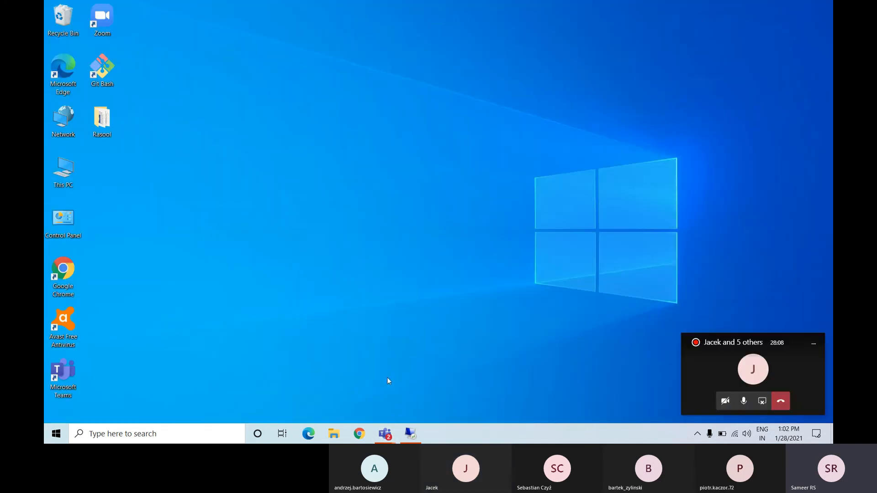
{"action": "left_click", "coordinate": [410, 434]}
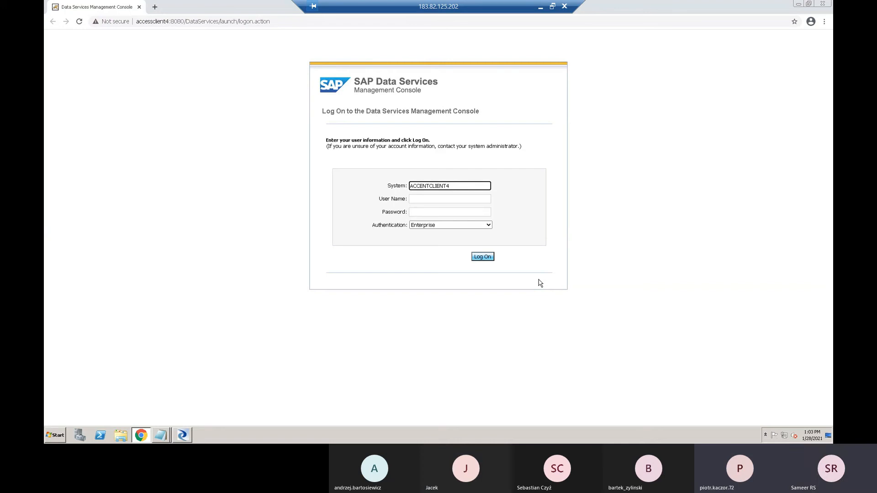
{"action": "left_click", "coordinate": [183, 435]}
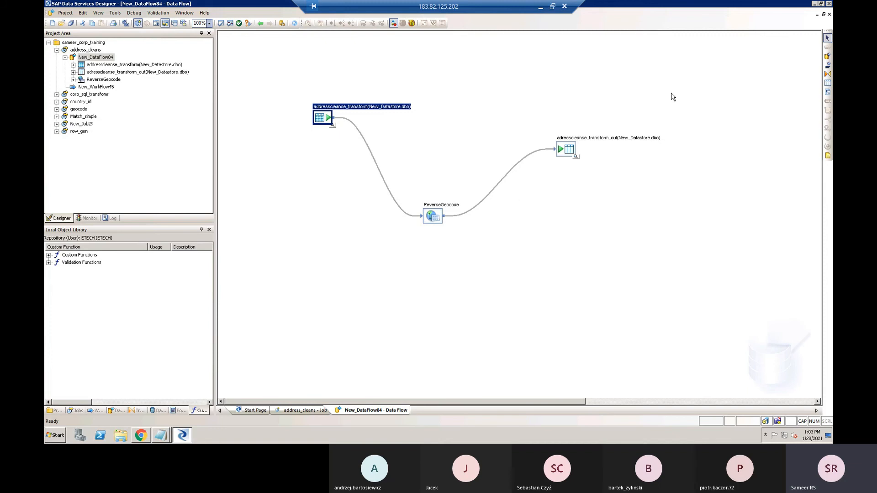
- Try to log on to the Management Console with system ACCENTCLIENT4:6400, user name ETECH and the account password
{"action": "left_click", "coordinate": [143, 436]}
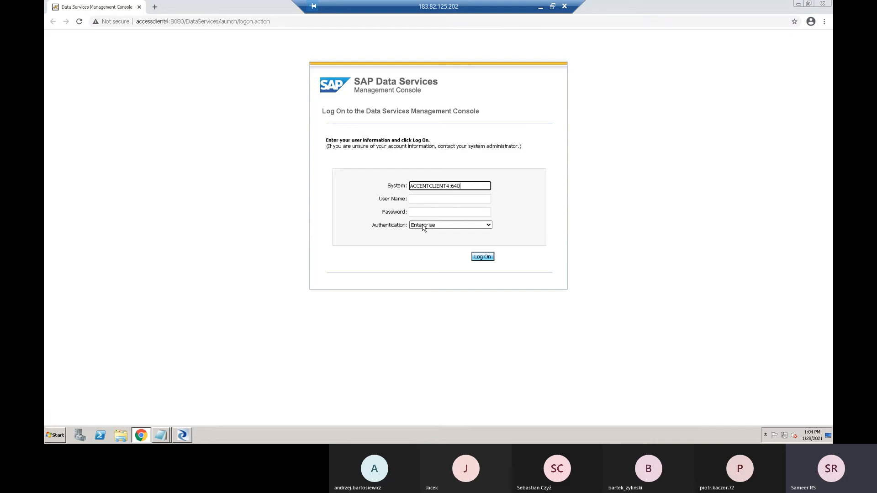
{"action": "type", "text": "0"}
{"action": "key", "text": "Tab"}
{"action": "type", "text": "ETECH"}
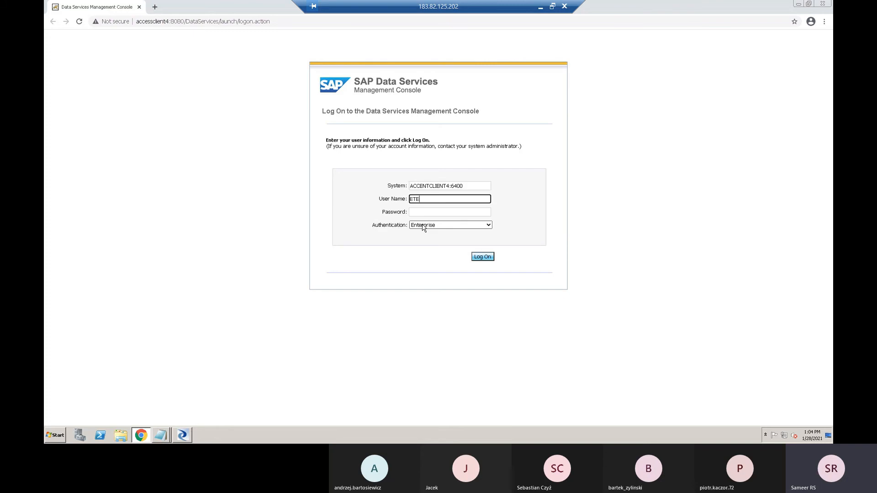
{"action": "key", "text": "Tab"}
{"action": "type", "text": "**********"}
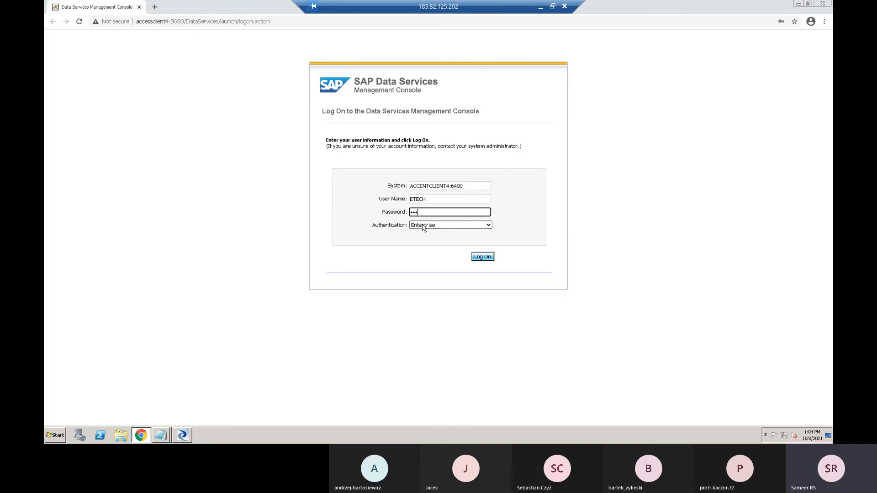
{"action": "key", "text": "Return"}
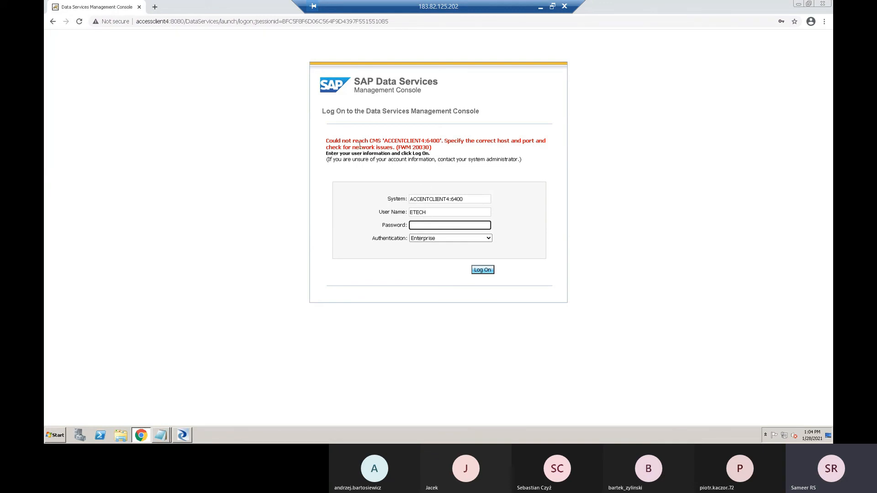
- Change the system to ACCENTCLIENT4 without a port, enter the account password and try to log on again
{"action": "left_click_drag", "start_coordinate": [466, 200], "coordinate": [398, 200]}
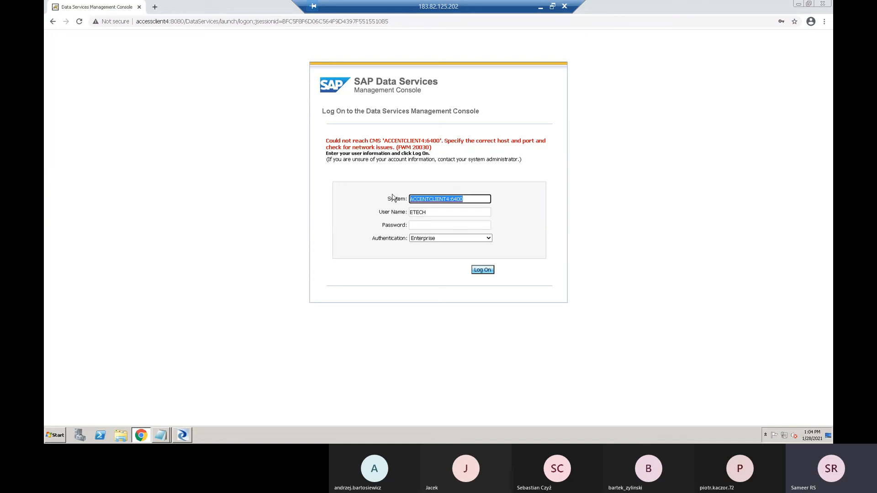
{"action": "type", "text": "acc"}
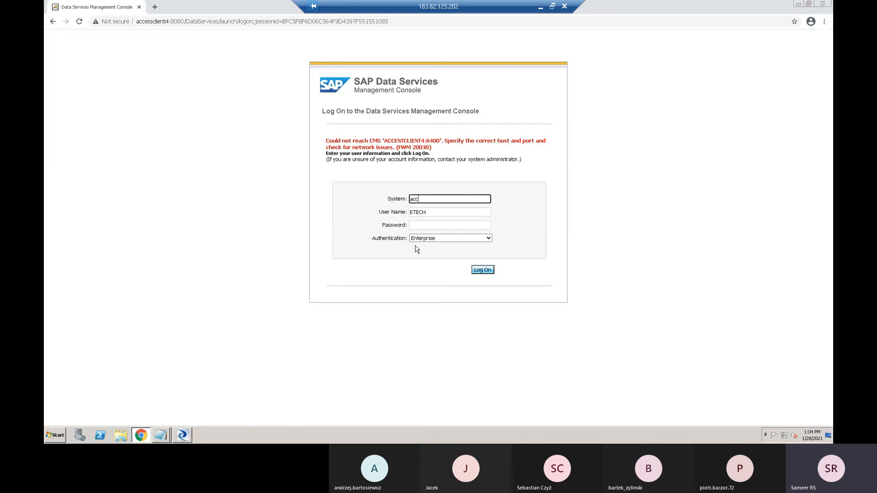
{"action": "type", "text": "e"}
{"action": "key", "text": "BackSpace"}
{"action": "key", "text": "BackSpace"}
{"action": "key", "text": "BackSpace"}
{"action": "key", "text": "BackSpace"}
{"action": "type", "text": "ACCENTCLIENT4"}
{"action": "key", "text": "Tab"}
{"action": "key", "text": "Tab"}
{"action": "type", "text": "••••••••••"}
{"action": "key", "text": "Return"}
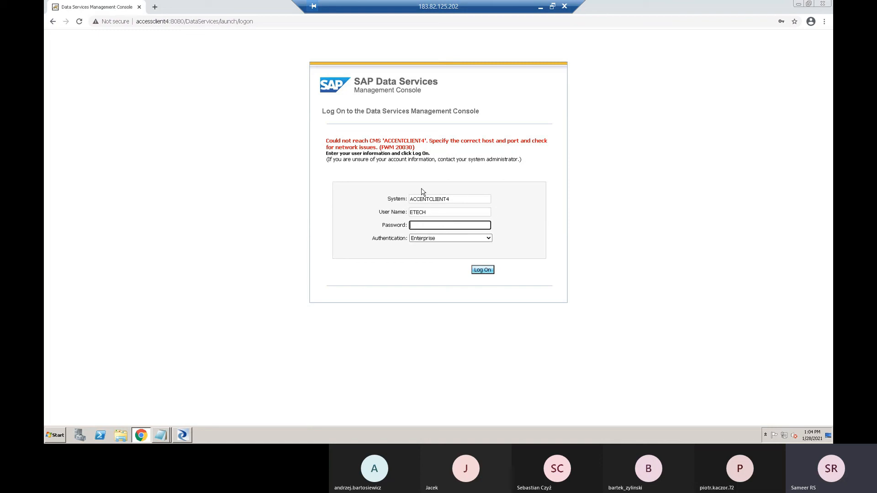
- Set the system to ACCENTCLIENT4:6400, try the logon again with the account password, and minimise the browser
{"action": "left_click", "coordinate": [451, 200]}
{"action": "type", "text": ":6400"}
{"action": "left_click", "coordinate": [480, 271]}
{"action": "type", "text": "•••••••••"}
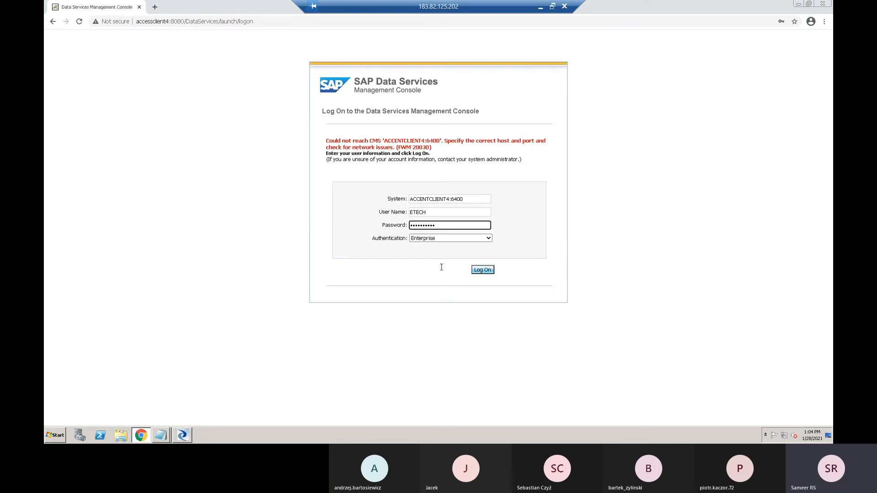
{"action": "left_click", "coordinate": [478, 272]}
{"action": "left_click", "coordinate": [798, 3]}
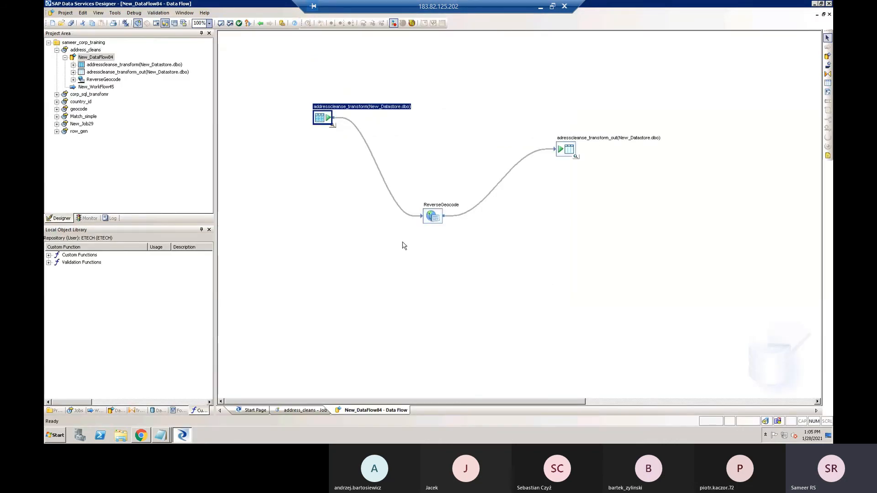
- Clear the selection in the data flow and minimise the open windows to show the remote desktop
{"action": "left_click", "coordinate": [335, 271]}
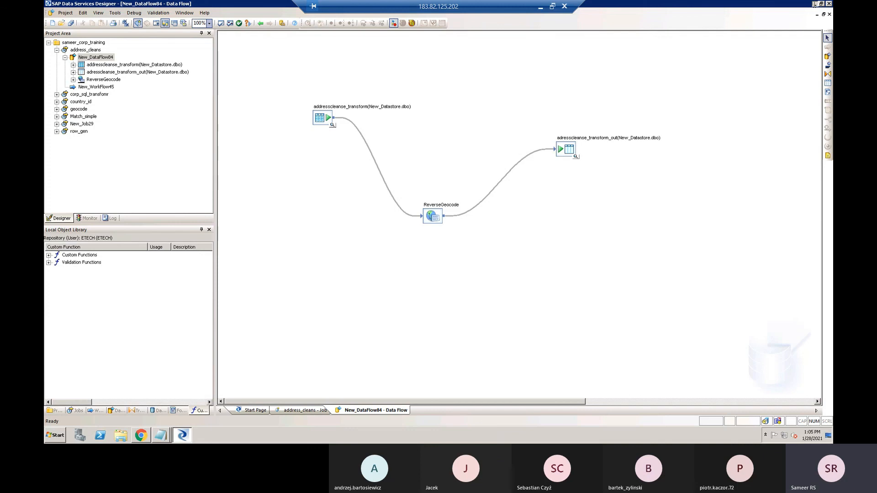
{"action": "left_click", "coordinate": [815, 5]}
{"action": "left_click", "coordinate": [815, 4]}
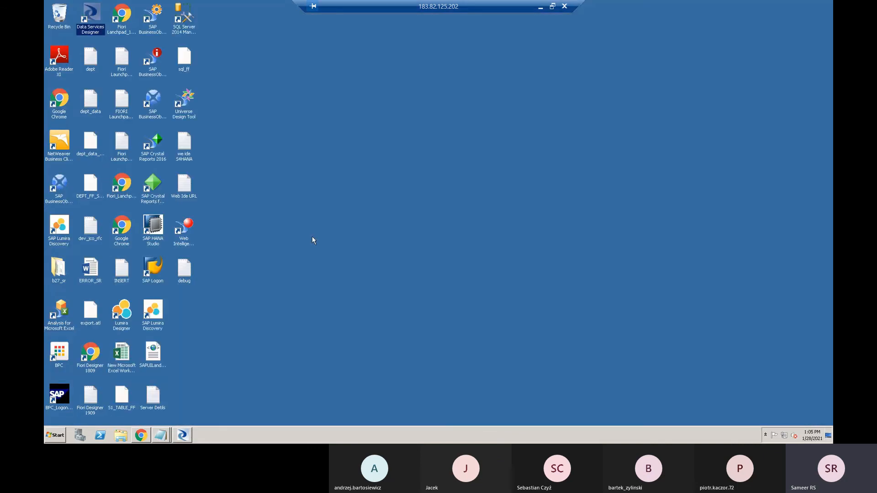
- Open SQL Server 2014 Management Studio and connect to the ACCESSCLIENT4 database engine with the ETECH login and its account password
{"action": "double_click", "coordinate": [182, 18]}
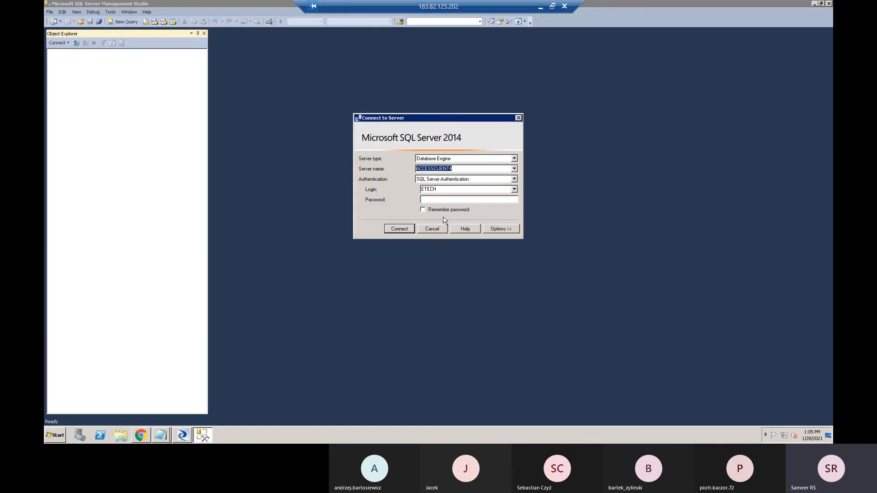
{"action": "left_click", "coordinate": [431, 201]}
{"action": "type", "text": "*******"}
{"action": "key", "text": "Return"}
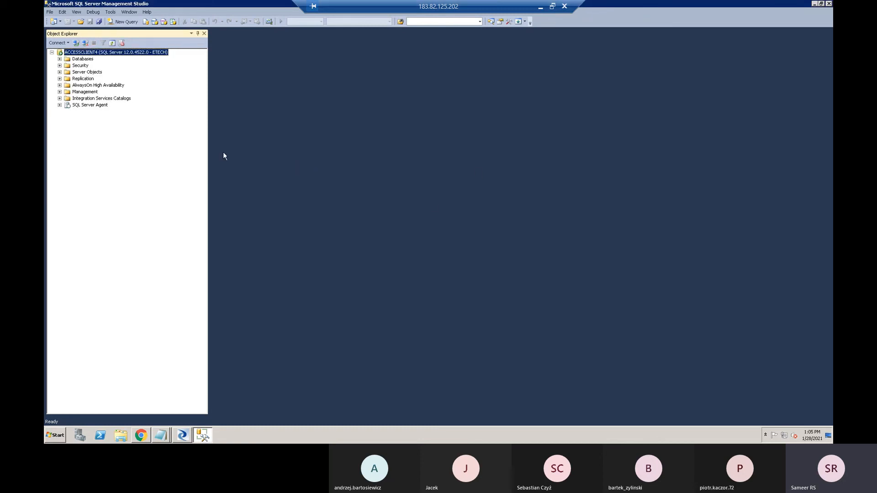
{"action": "left_click", "coordinate": [182, 435]}
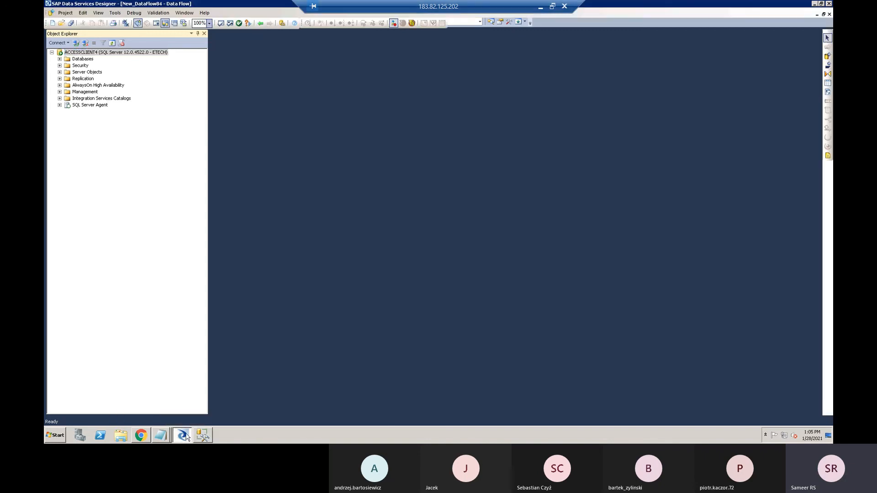
{"action": "left_click", "coordinate": [541, 7]}
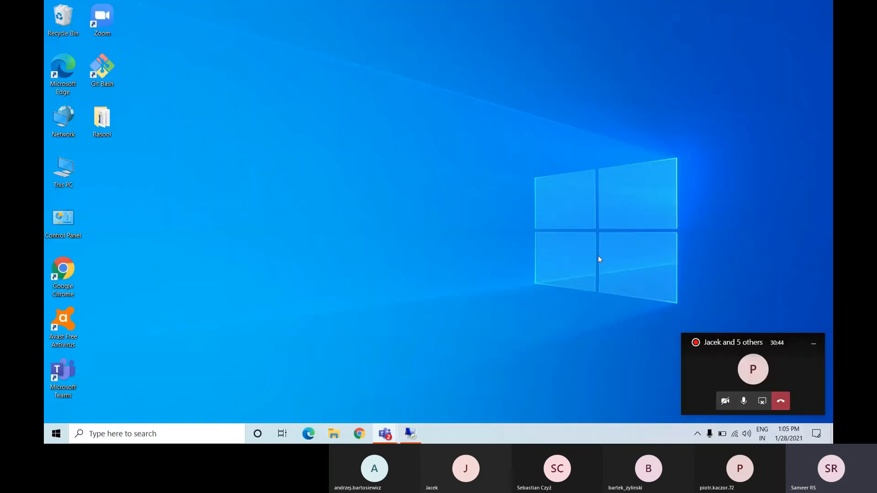
{"action": "left_click", "coordinate": [410, 433]}
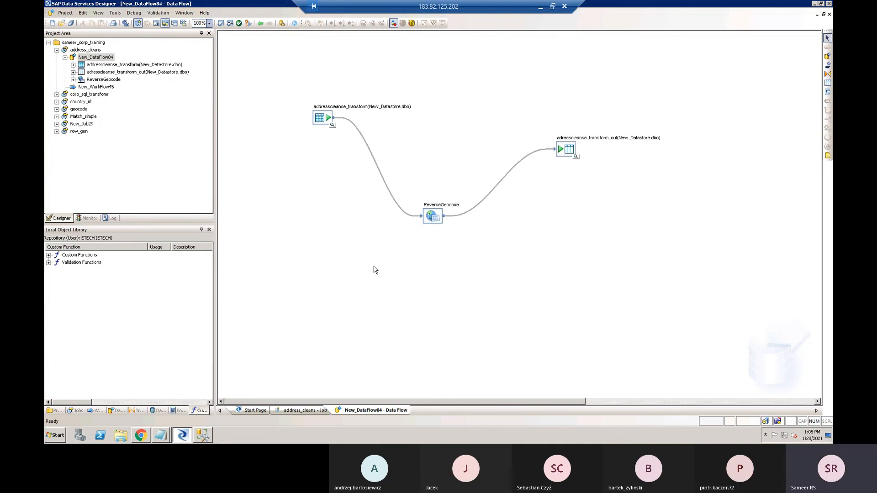
- Return to SQL Server Management Studio and expand the server's list of databases
{"action": "left_click", "coordinate": [203, 435]}
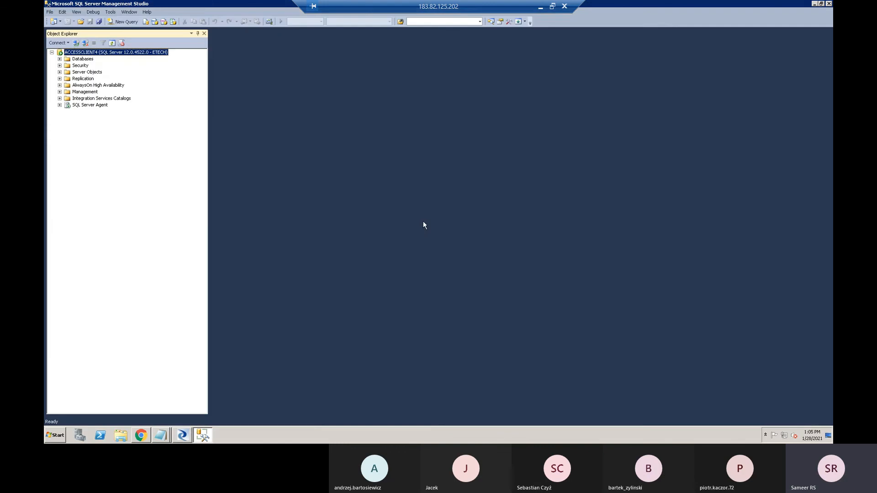
{"action": "left_click", "coordinate": [60, 59]}
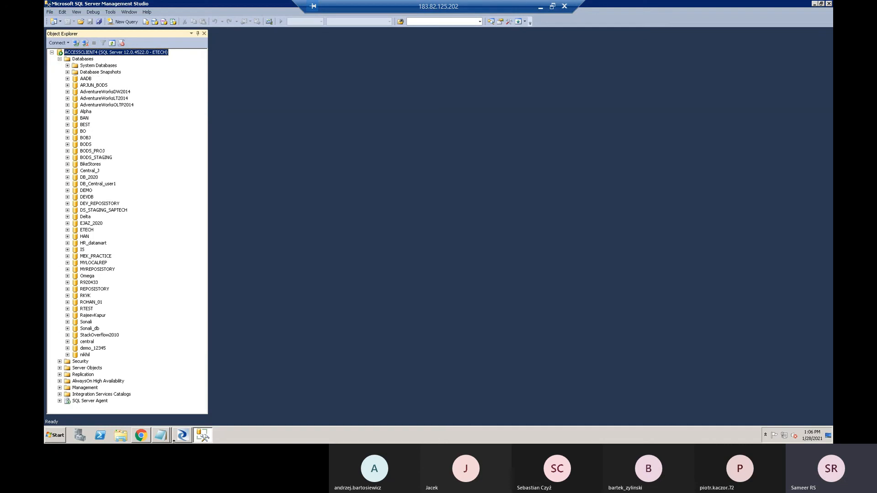
- Switch to Notepad and bring up the training notes covering SAP BODS, ETL and legacy systems
{"action": "left_click", "coordinate": [165, 435]}
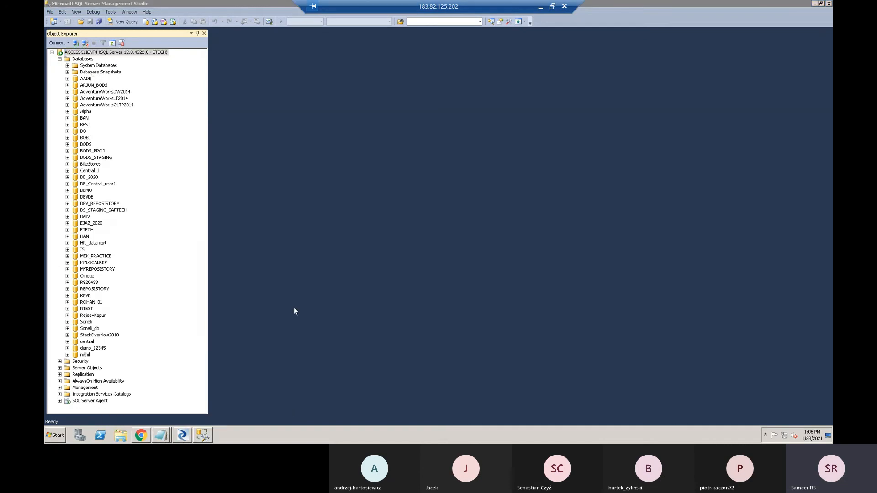
{"action": "left_click", "coordinate": [161, 435]}
{"action": "left_click", "coordinate": [160, 416]}
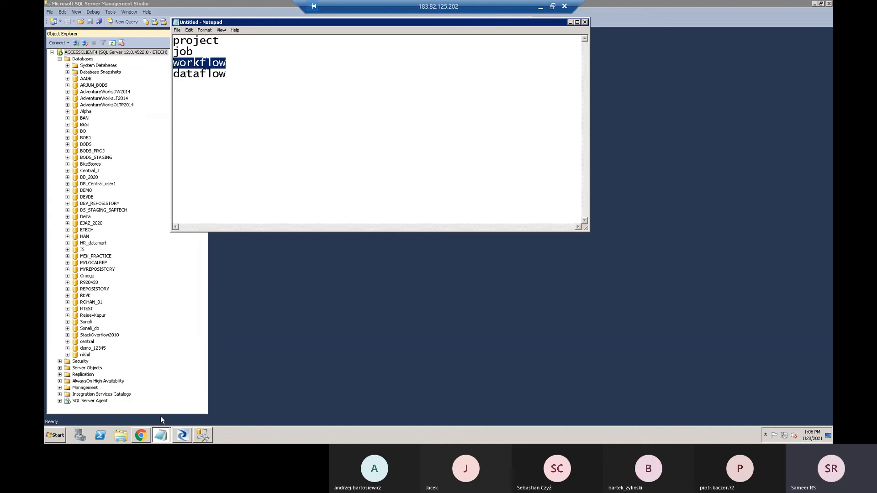
{"action": "left_click", "coordinate": [161, 434]}
{"action": "left_click", "coordinate": [187, 405]}
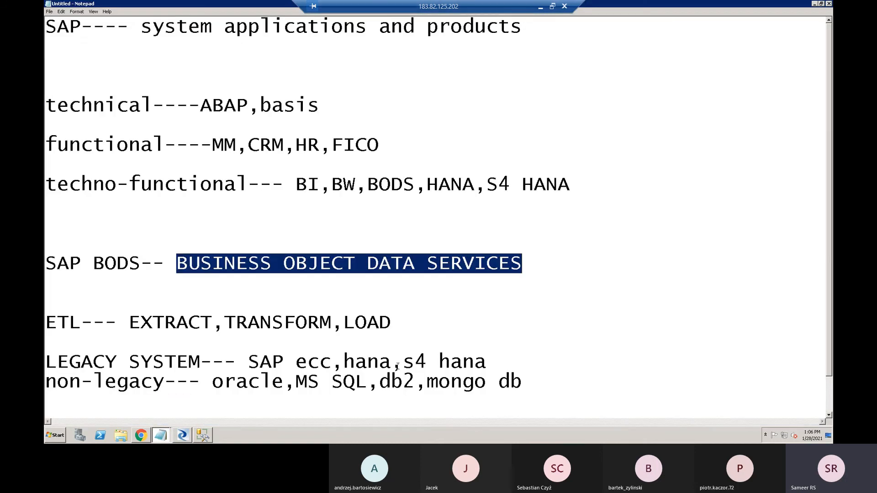
- Highlight the non-legacy databases in the notes, then only MS SQL, and minimise both notes windows
{"action": "left_click_drag", "start_coordinate": [212, 384], "coordinate": [524, 385]}
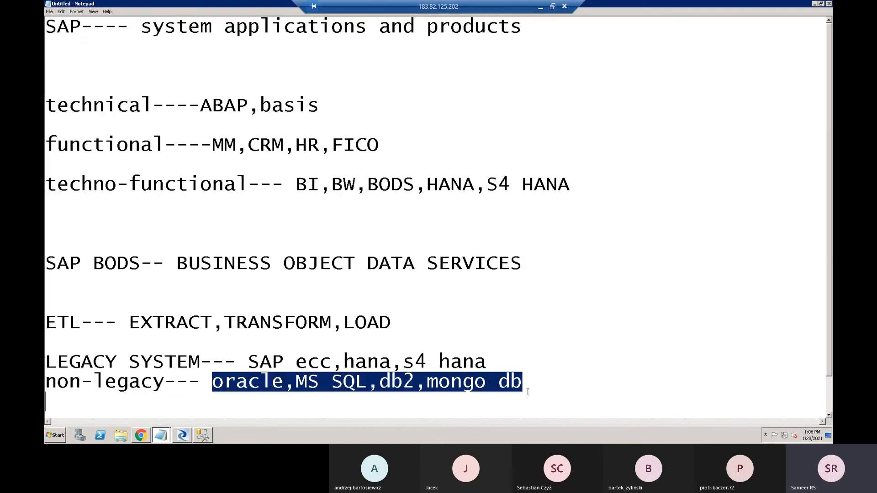
{"action": "left_click", "coordinate": [379, 403]}
{"action": "left_click_drag", "start_coordinate": [368, 383], "coordinate": [294, 382]}
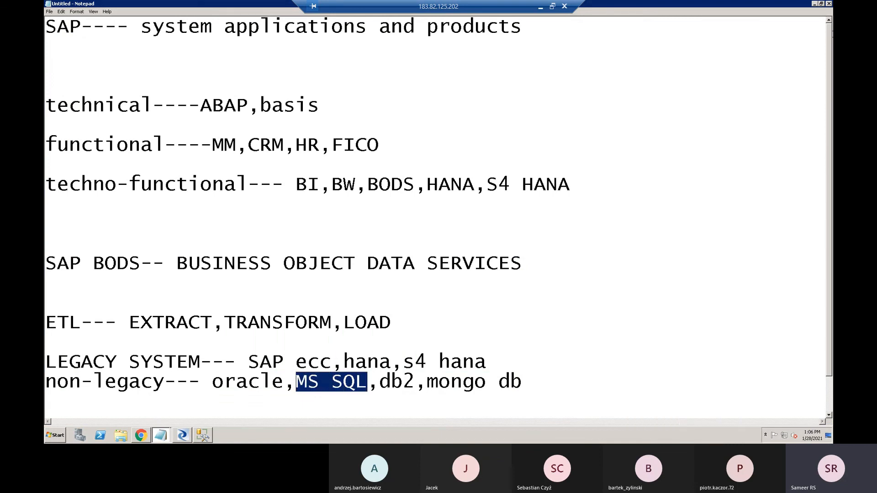
{"action": "left_click", "coordinate": [815, 3]}
{"action": "left_click", "coordinate": [570, 22]}
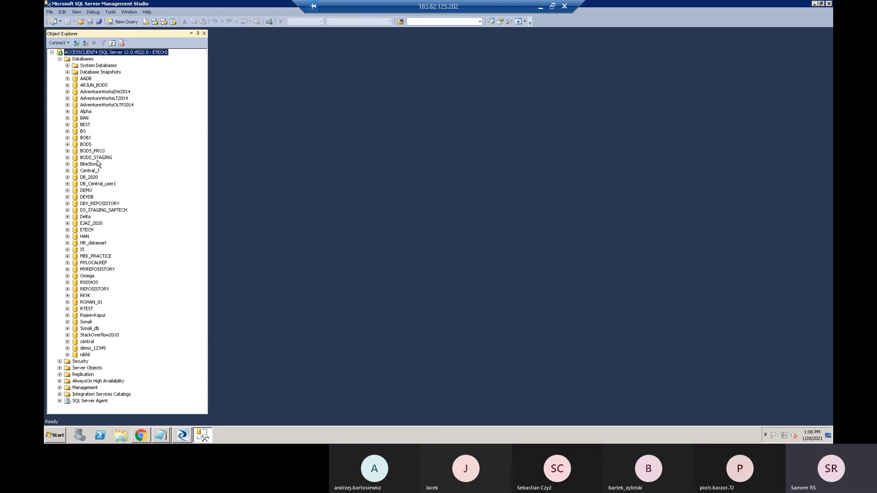
- Minimise the remote desktop, open the Teams meeting window maximised and dismiss the recording notice
{"action": "left_click", "coordinate": [541, 7]}
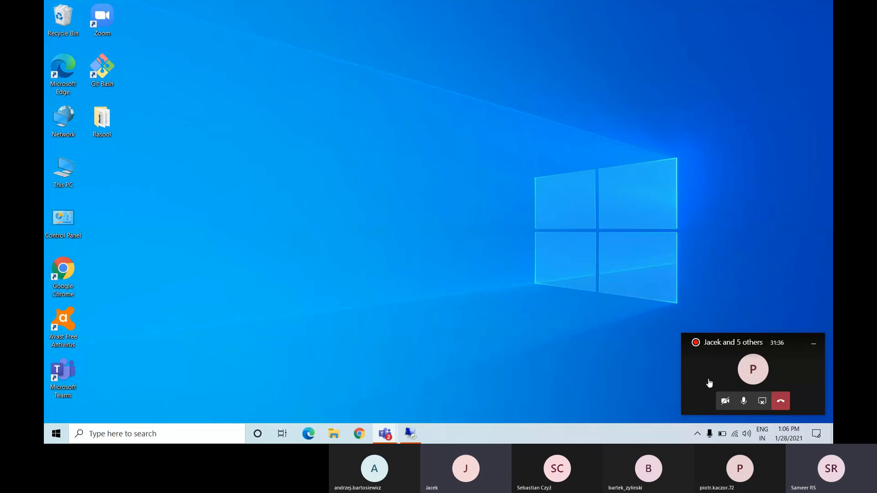
{"action": "left_click", "coordinate": [762, 370]}
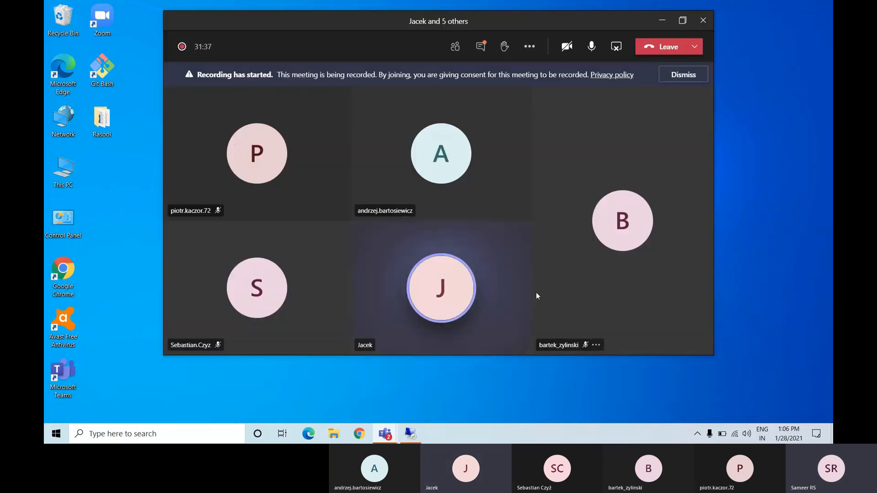
{"action": "left_click", "coordinate": [682, 21]}
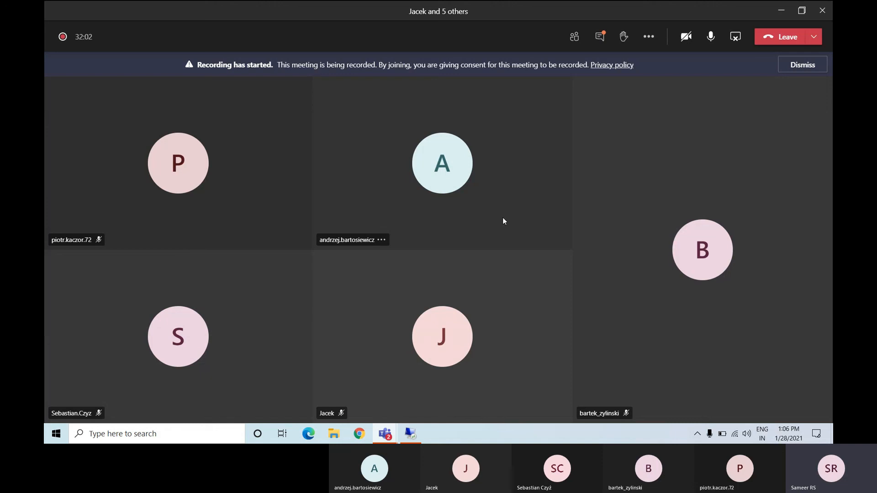
{"action": "left_click", "coordinate": [793, 64]}
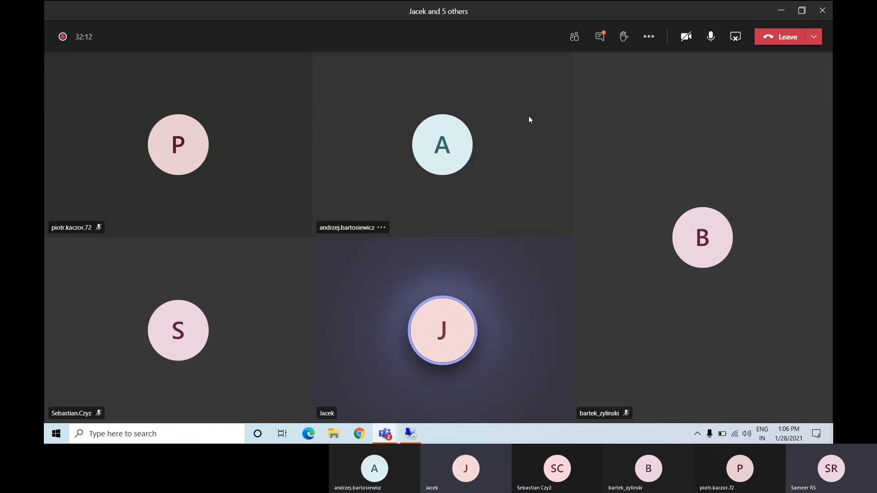
- Read the meeting chat, including its unread messages, and close the chat
{"action": "left_click", "coordinate": [600, 38]}
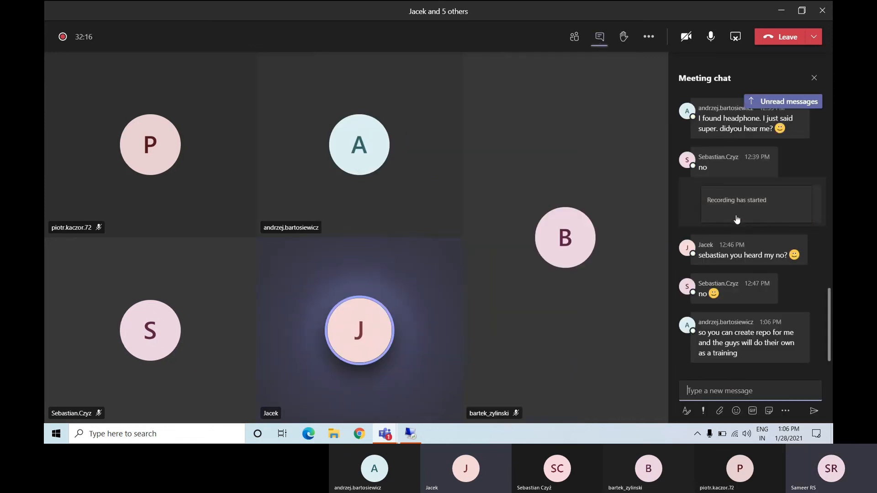
{"action": "mouse_move", "coordinate": [740, 351]}
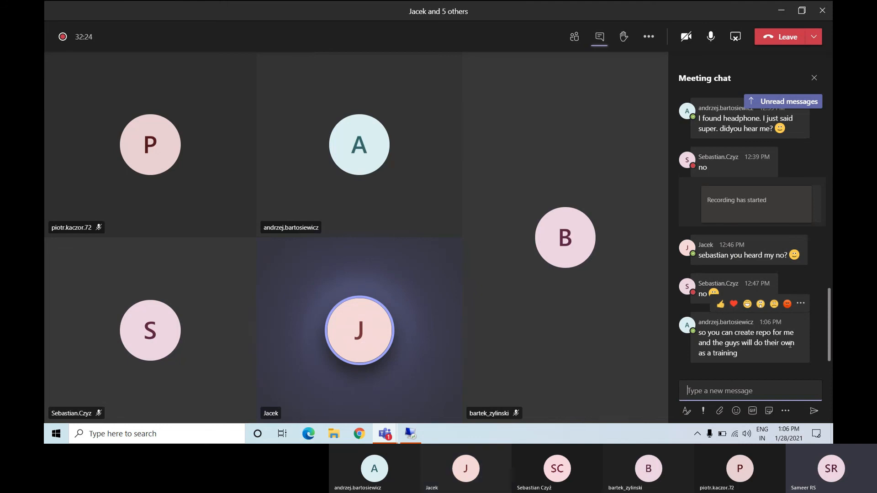
{"action": "left_click", "coordinate": [782, 103]}
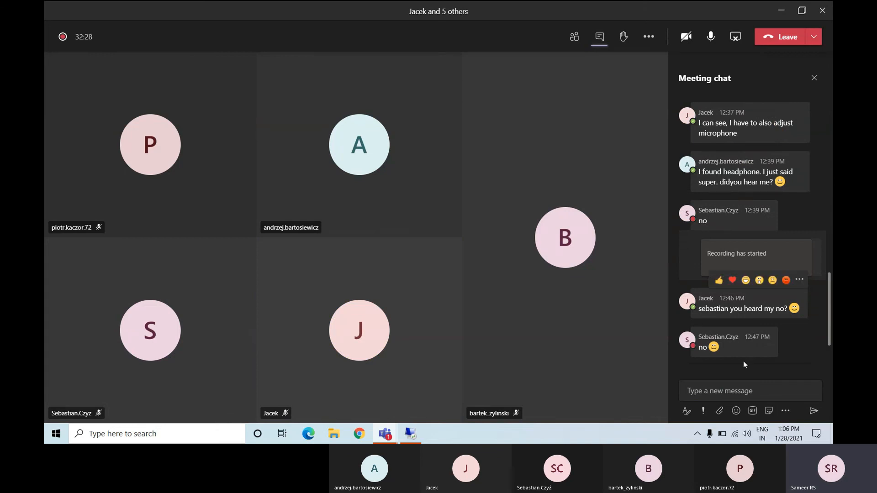
{"action": "mouse_move", "coordinate": [783, 287]}
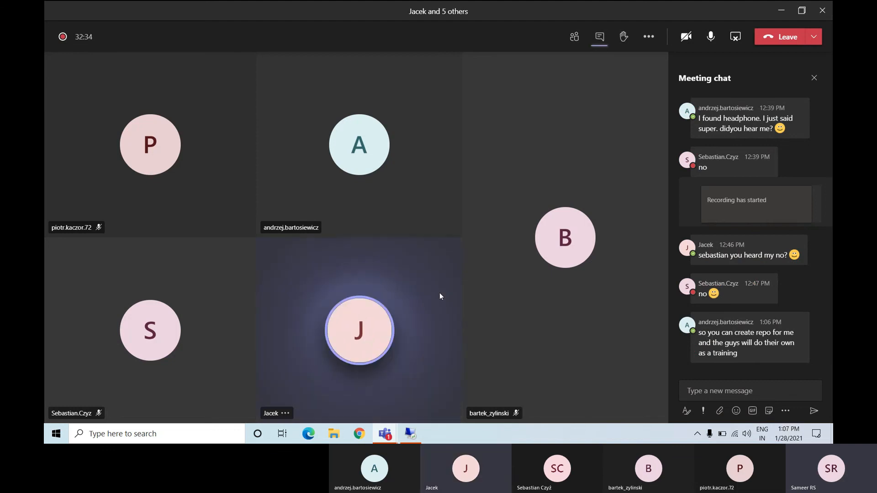
{"action": "left_click", "coordinate": [814, 78]}
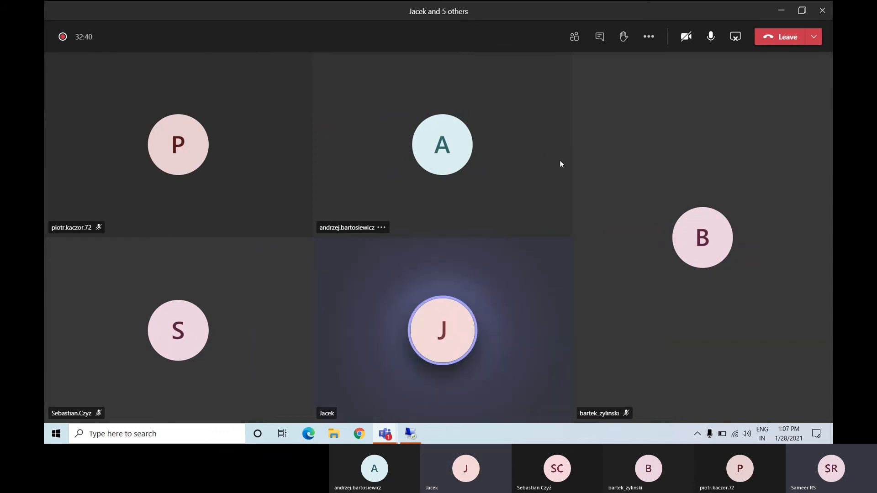
{"action": "left_click", "coordinate": [600, 37]}
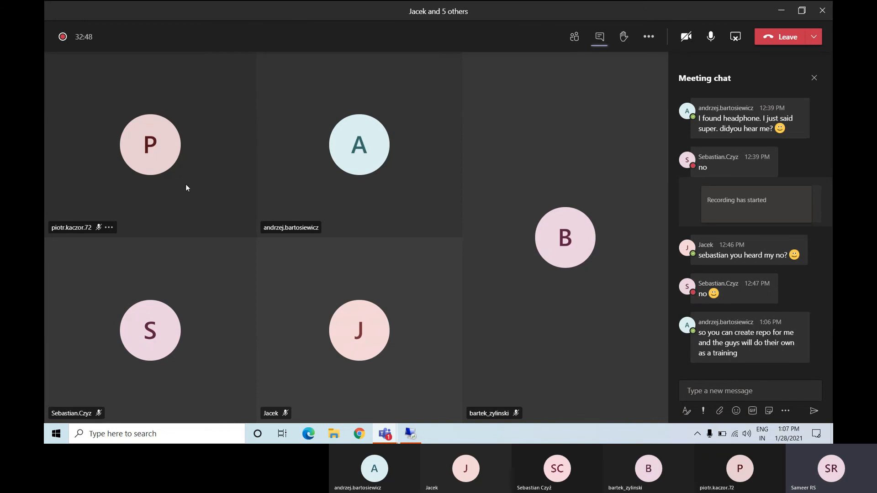
{"action": "left_click", "coordinate": [814, 78]}
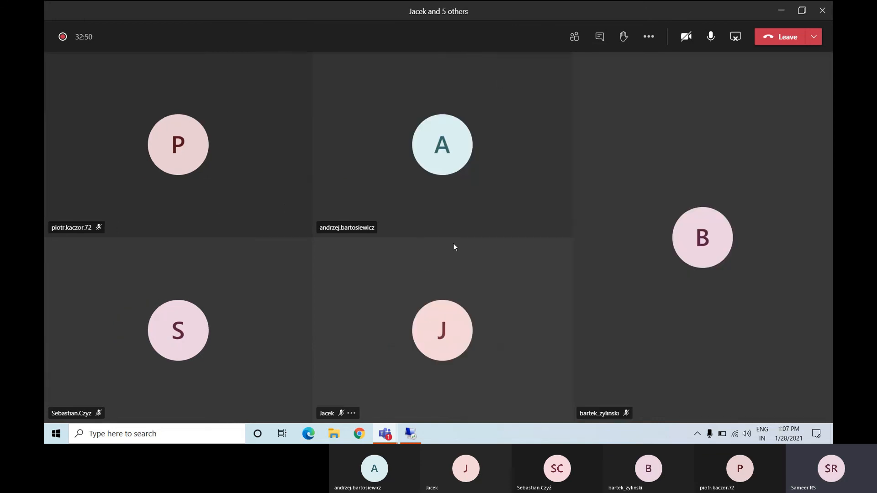